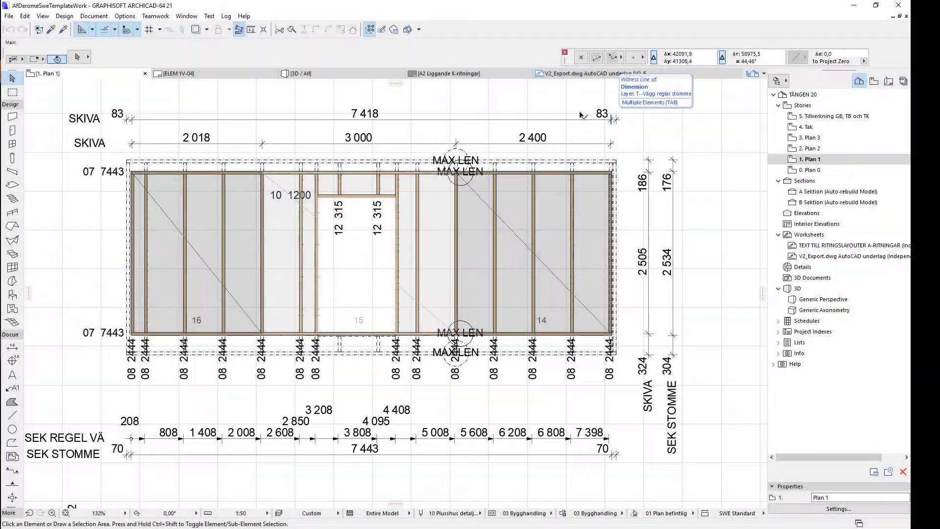
- Bring up the ArchiFrame tools palette from the Log menu and select a stud near the wall's right end
{"action": "left_click", "coordinate": [228, 19]}
{"action": "mouse_move", "coordinate": [298, 156]}
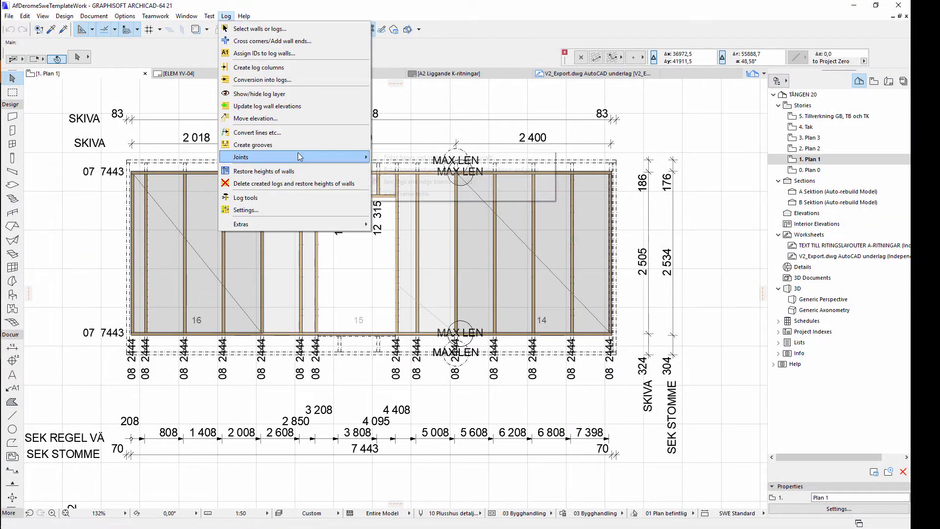
{"action": "left_click", "coordinate": [406, 170]}
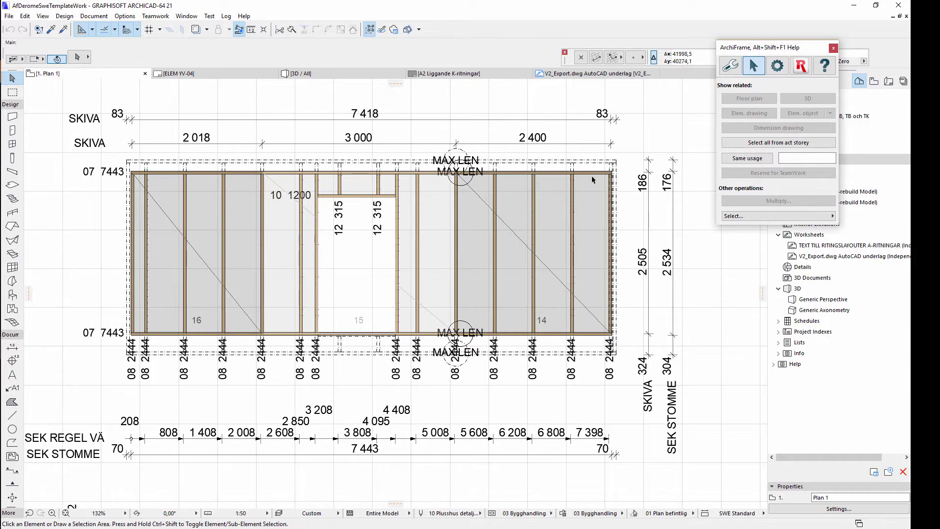
{"action": "left_click", "coordinate": [575, 168]}
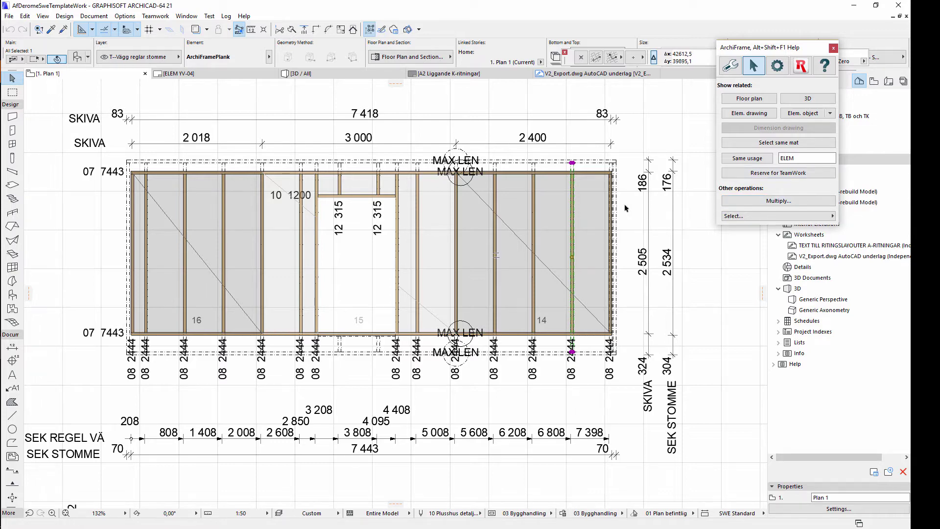
- Pan the plan view to bring the top of the wall frame into view
{"action": "middle_click_drag", "start_coordinate": [329, 162], "coordinate": [575, 373]}
{"action": "middle_click_drag", "start_coordinate": [461, 161], "coordinate": [450, 355]}
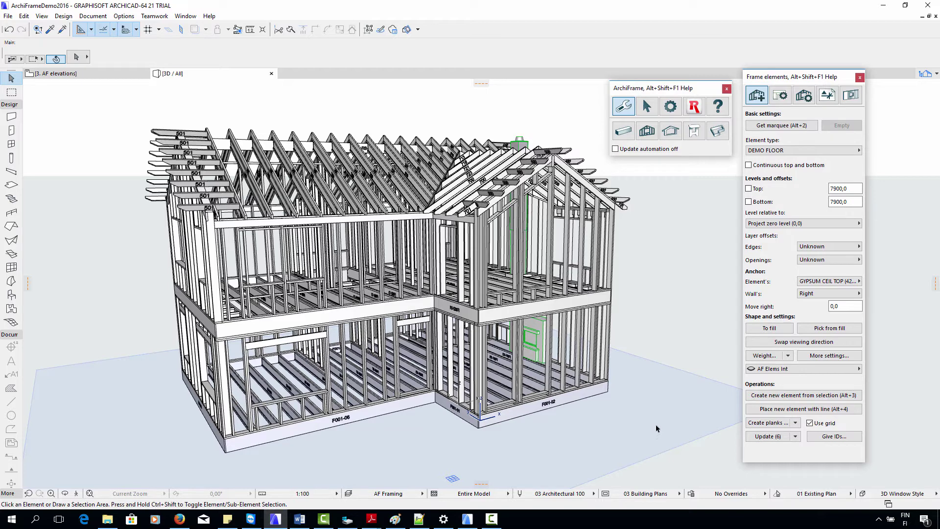
- Check the Element type list without changes, then briefly restore and hide the Samples folder window
{"action": "left_click", "coordinate": [795, 152]}
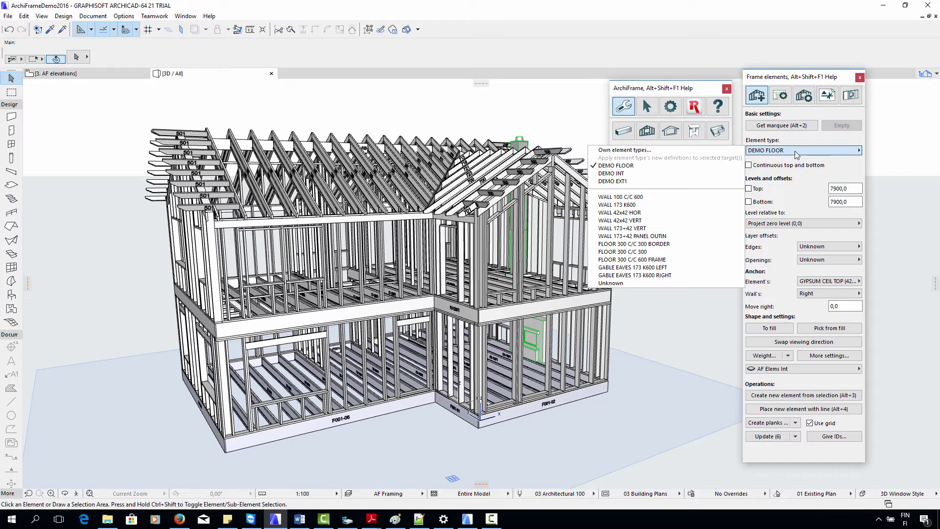
{"action": "left_click", "coordinate": [794, 151]}
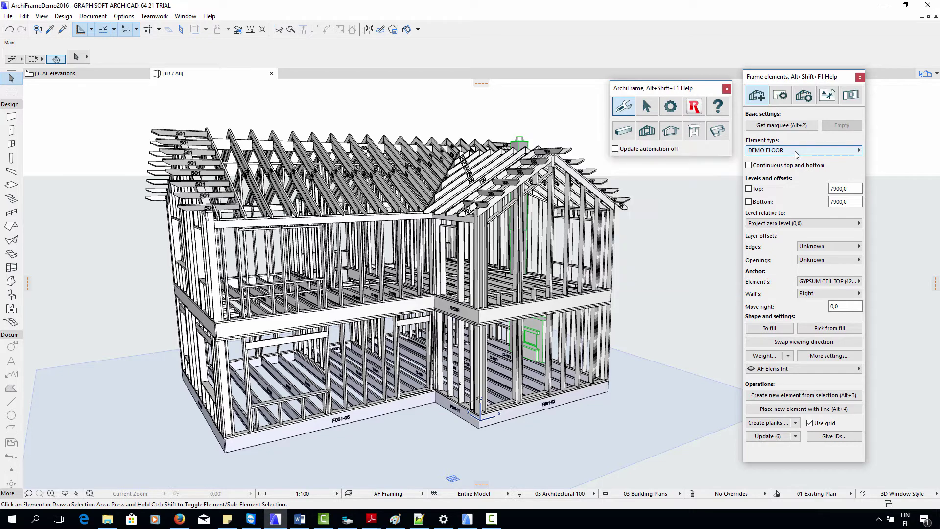
{"action": "left_click", "coordinate": [115, 523]}
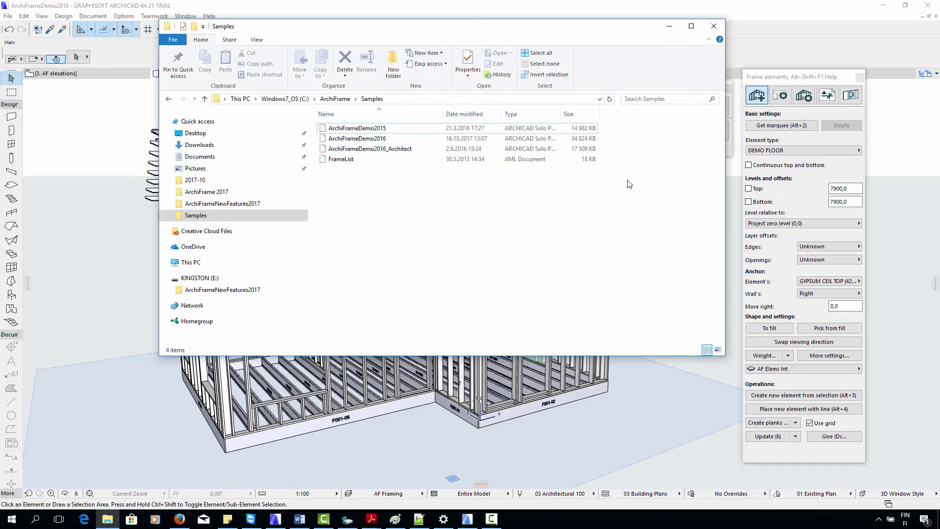
{"action": "left_click", "coordinate": [671, 27]}
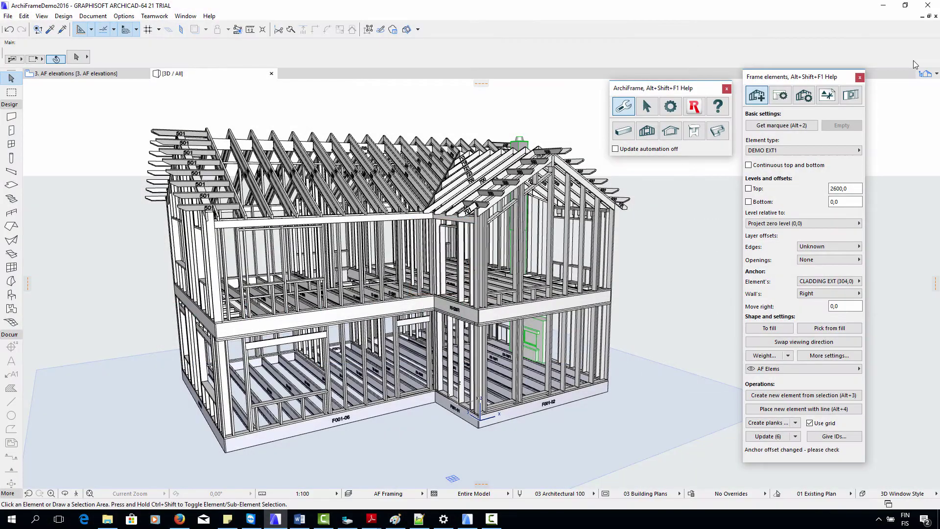
- Go to the 3. AF elevations story from the Navigator and zoom in on the panel sheets
{"action": "left_click", "coordinate": [925, 74]}
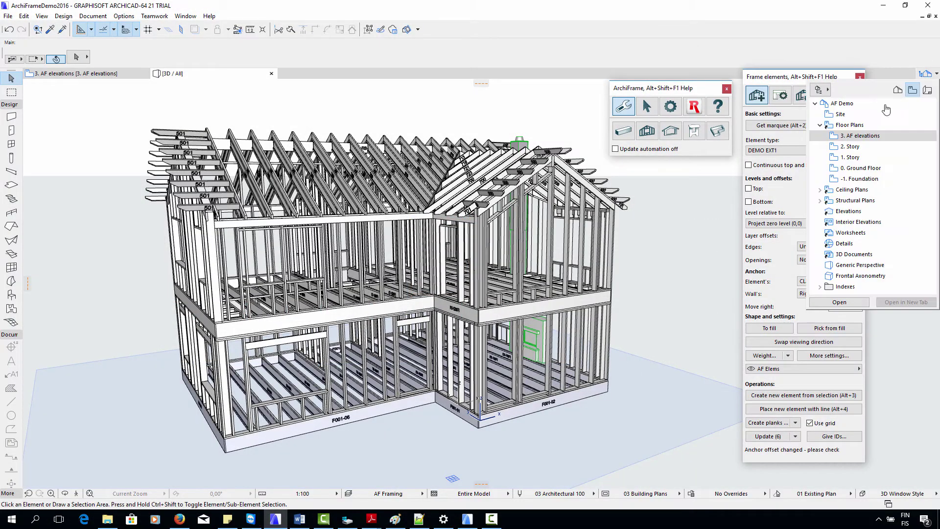
{"action": "double_click", "coordinate": [861, 137]}
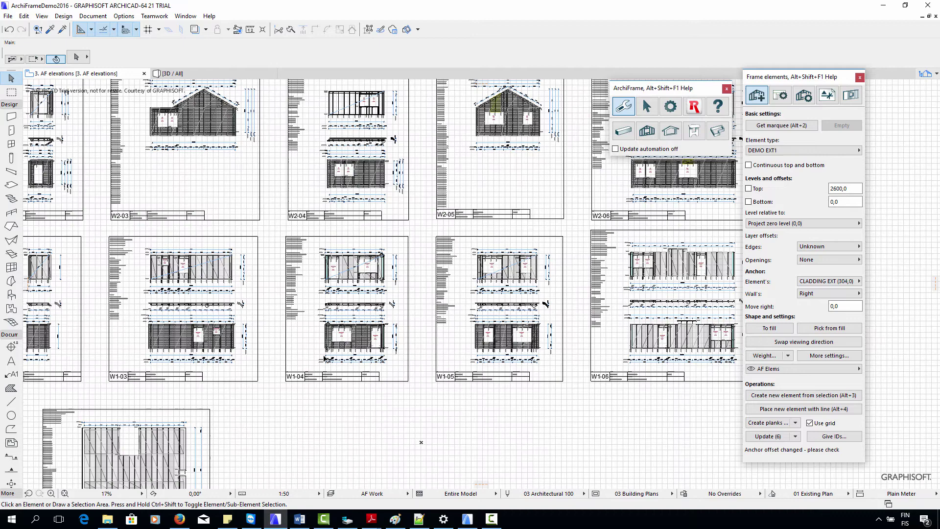
{"action": "scroll", "coordinate": [325, 359], "scroll_direction": "up", "scroll_amount": 5}
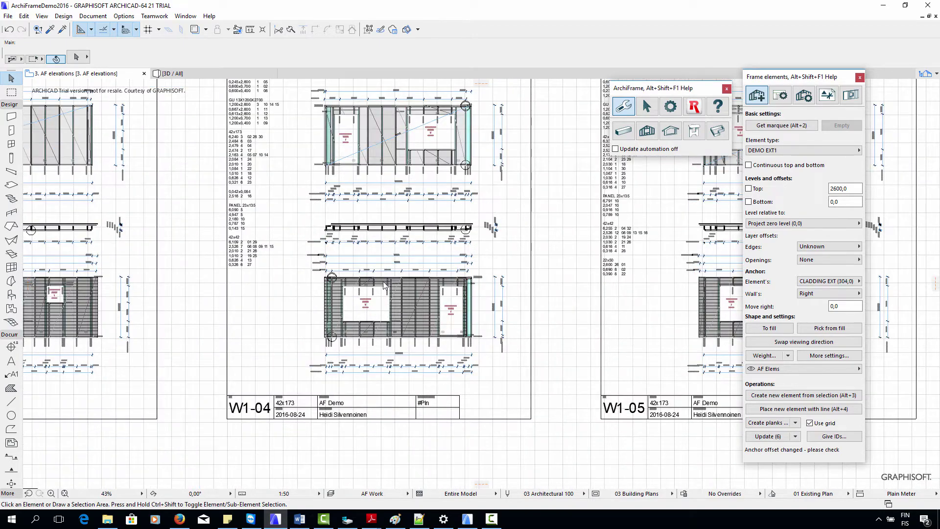
{"action": "scroll", "coordinate": [305, 138], "scroll_direction": "up", "scroll_amount": 2}
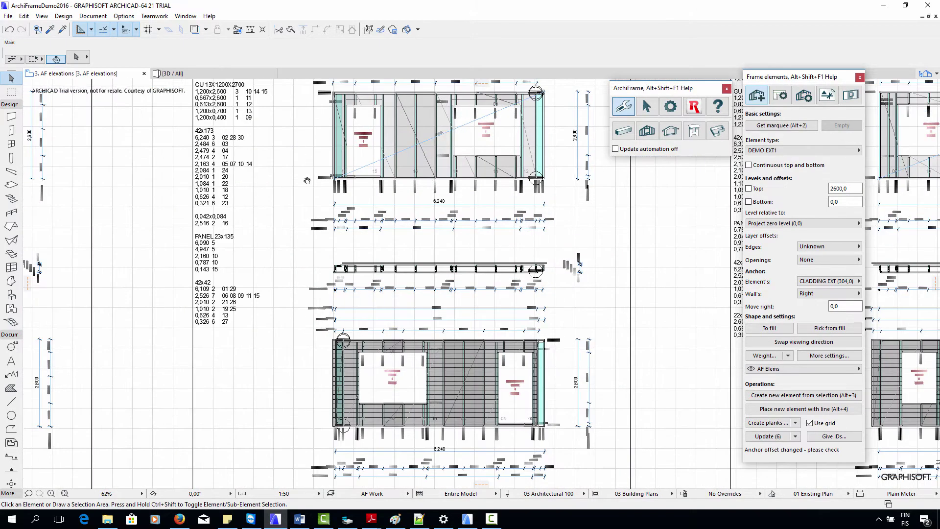
{"action": "scroll", "coordinate": [305, 138], "scroll_direction": "up", "scroll_amount": 3}
- Select and then deselect the top wall panel, and bring up the Element type list
{"action": "left_click", "coordinate": [396, 165]}
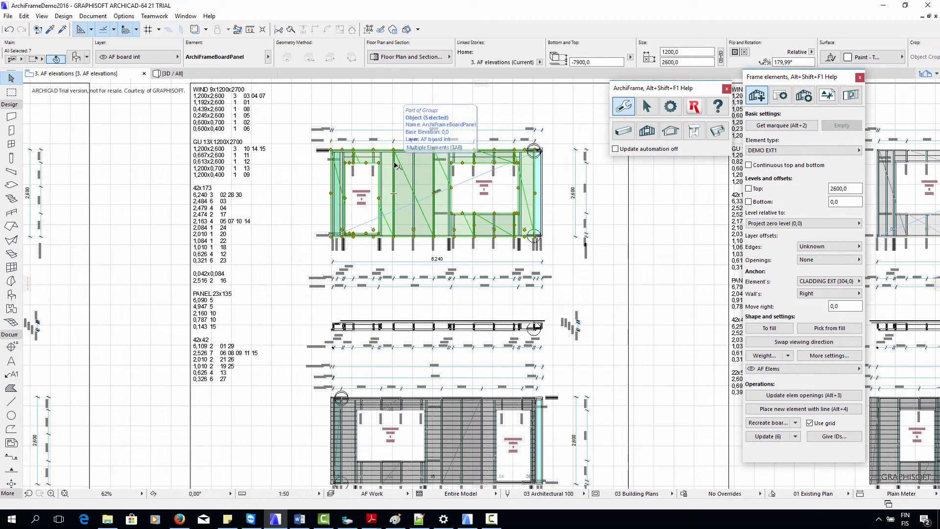
{"action": "left_click", "coordinate": [283, 241]}
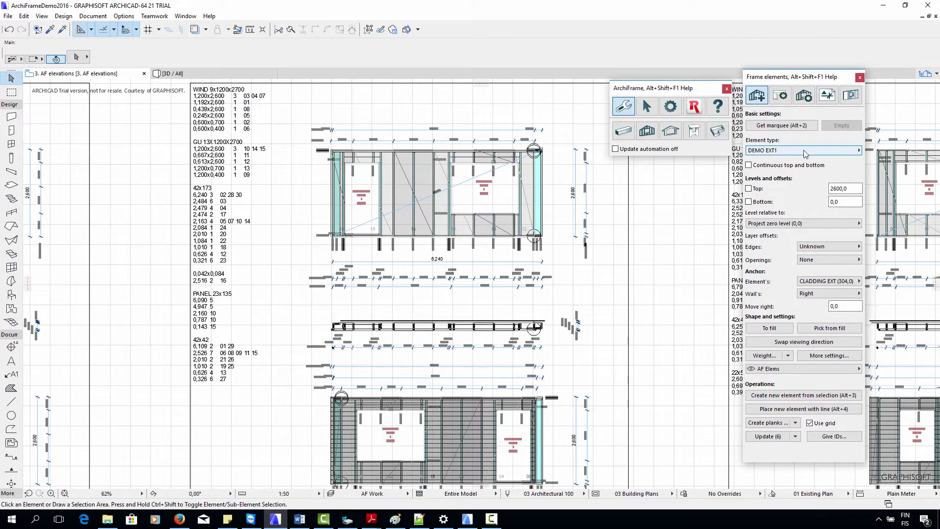
{"action": "left_click", "coordinate": [762, 153]}
- Enable editing of DEMO EXT1, set Show center of gravity top to 3, and open its help
{"action": "left_click", "coordinate": [692, 150]}
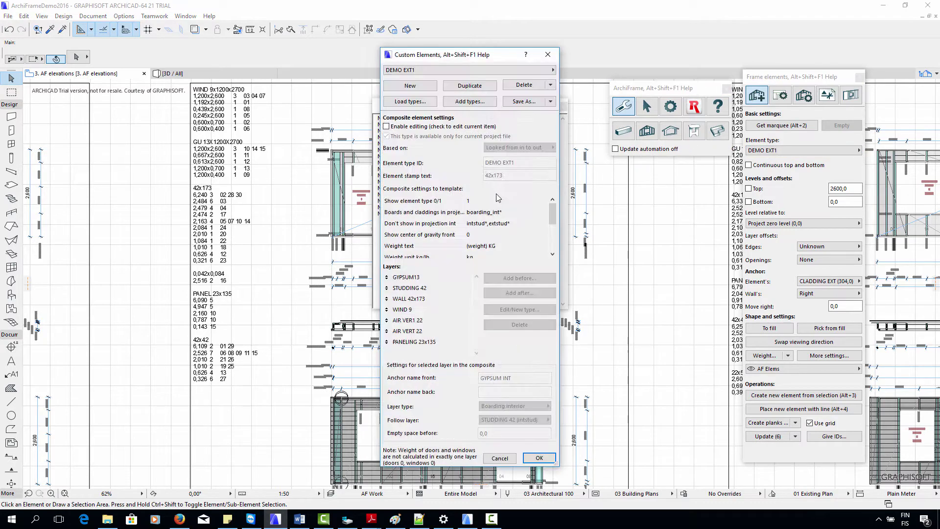
{"action": "left_click", "coordinate": [387, 126]}
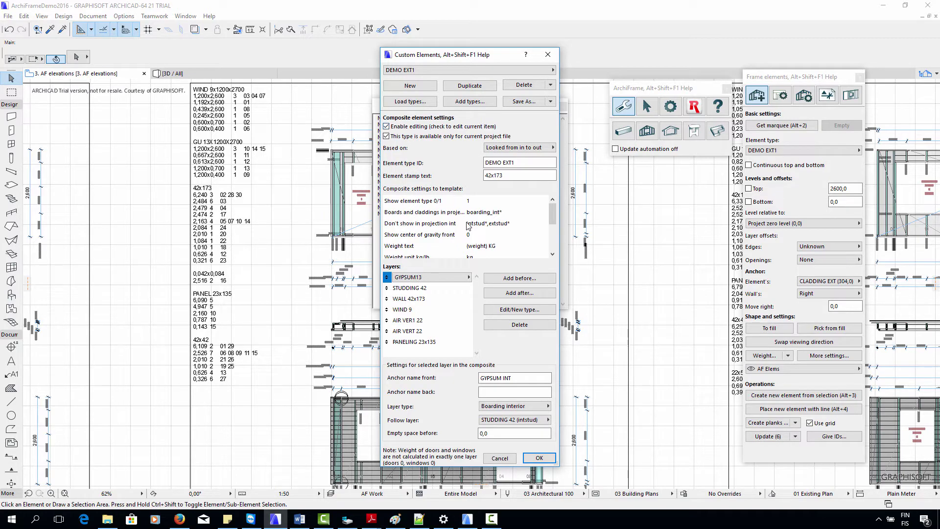
{"action": "scroll", "coordinate": [467, 225], "scroll_direction": "down", "scroll_amount": 5}
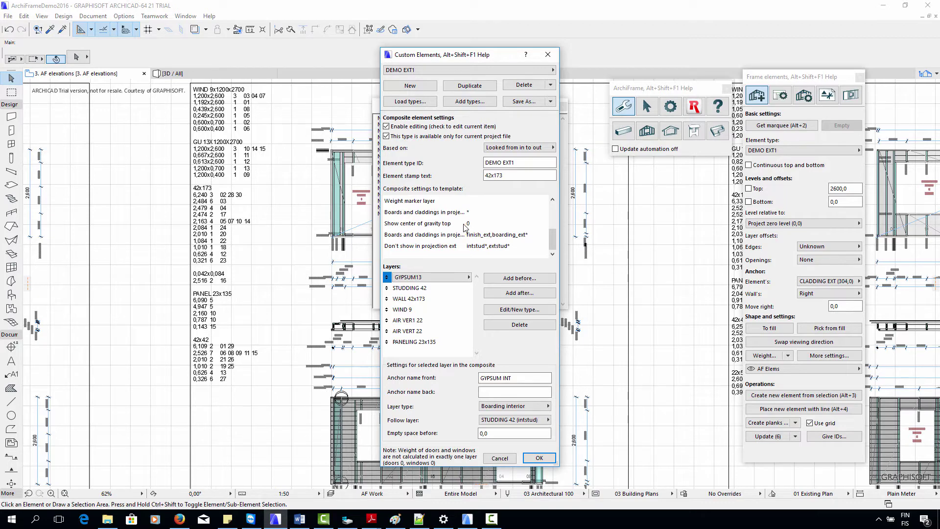
{"action": "left_click", "coordinate": [453, 227]}
{"action": "scroll", "coordinate": [453, 223], "scroll_direction": "up", "scroll_amount": 3}
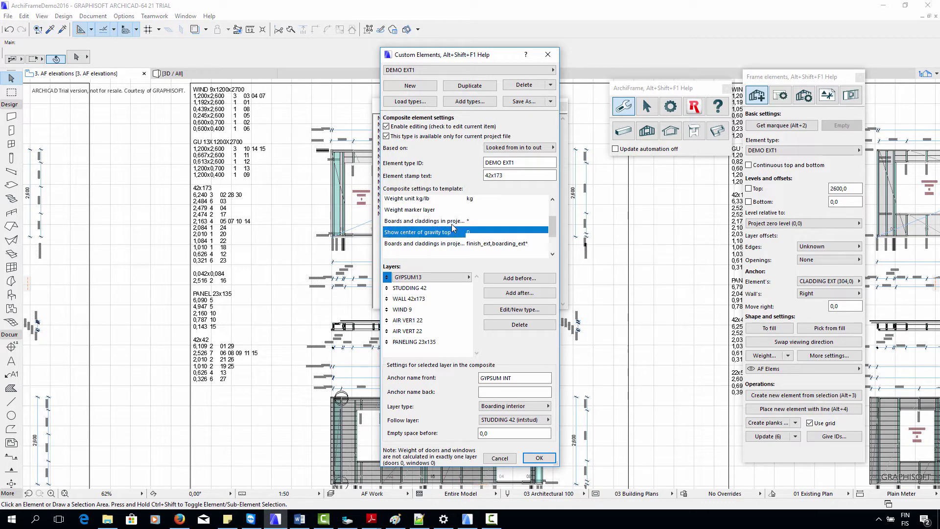
{"action": "left_click", "coordinate": [453, 201]}
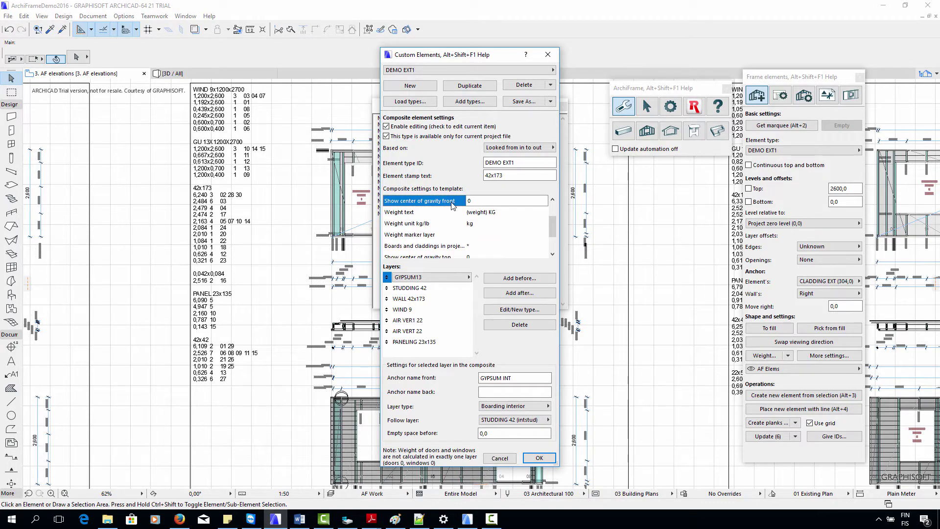
{"action": "scroll", "coordinate": [466, 227], "scroll_direction": "down", "scroll_amount": 3}
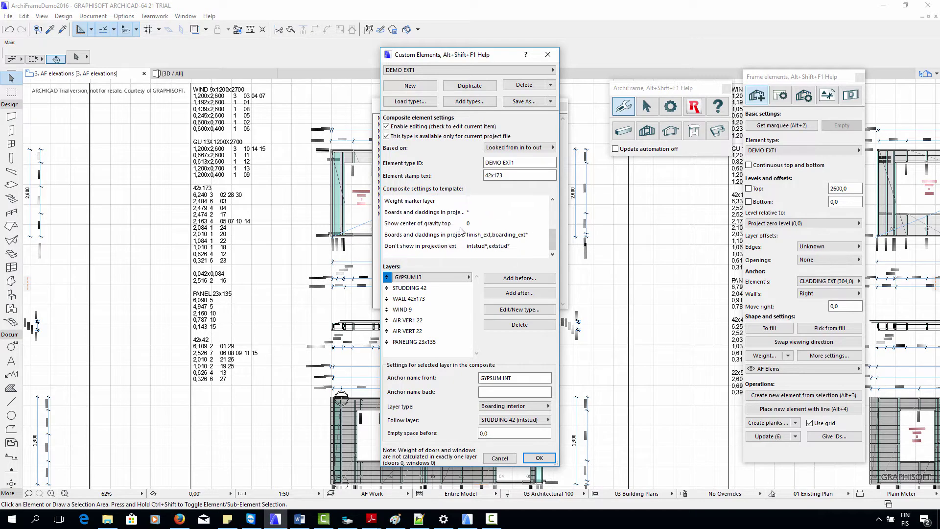
{"action": "left_click", "coordinate": [469, 225]}
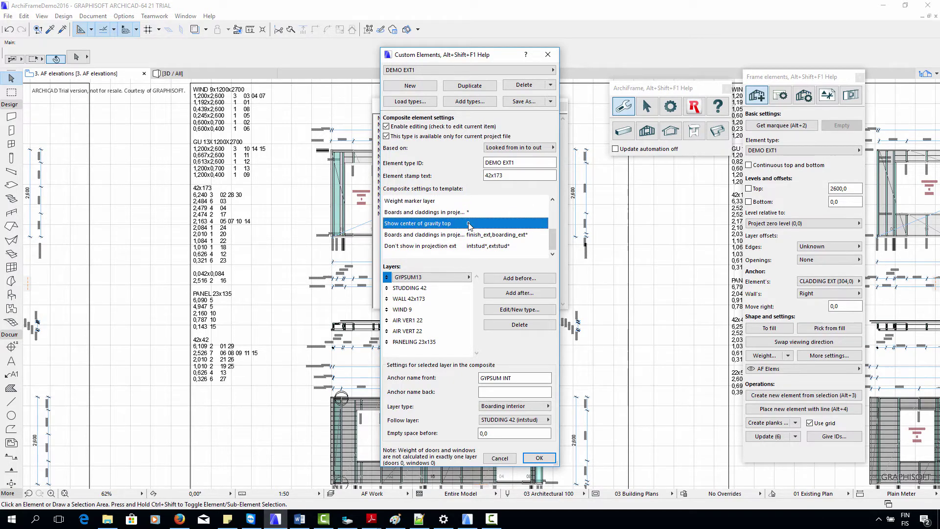
{"action": "type", "text": "3"}
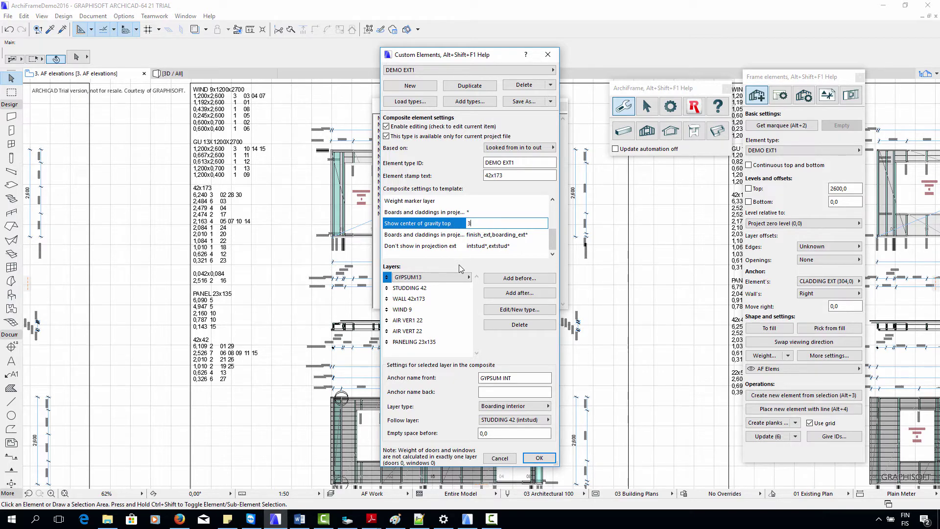
{"action": "key", "text": "shift+alt+F1"}
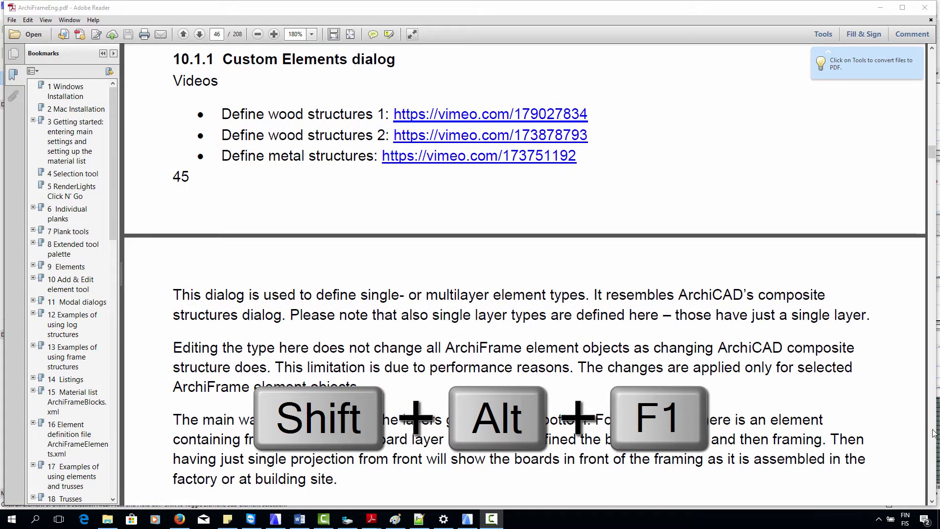
- Scroll through the manual and zoom it out to 125%
{"action": "scroll", "coordinate": [935, 438], "scroll_direction": "down", "scroll_amount": 10}
{"action": "scroll", "coordinate": [935, 443], "scroll_direction": "down", "scroll_amount": 10}
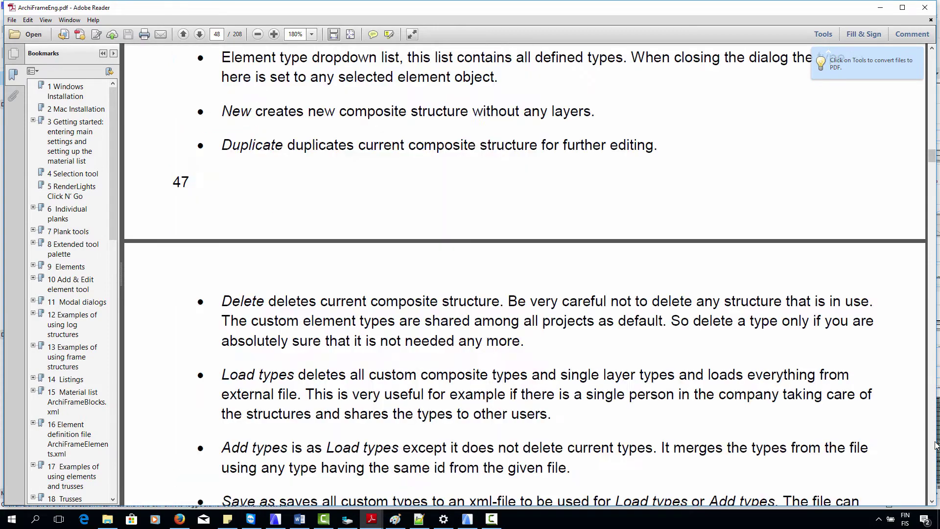
{"action": "left_click", "coordinate": [258, 34]}
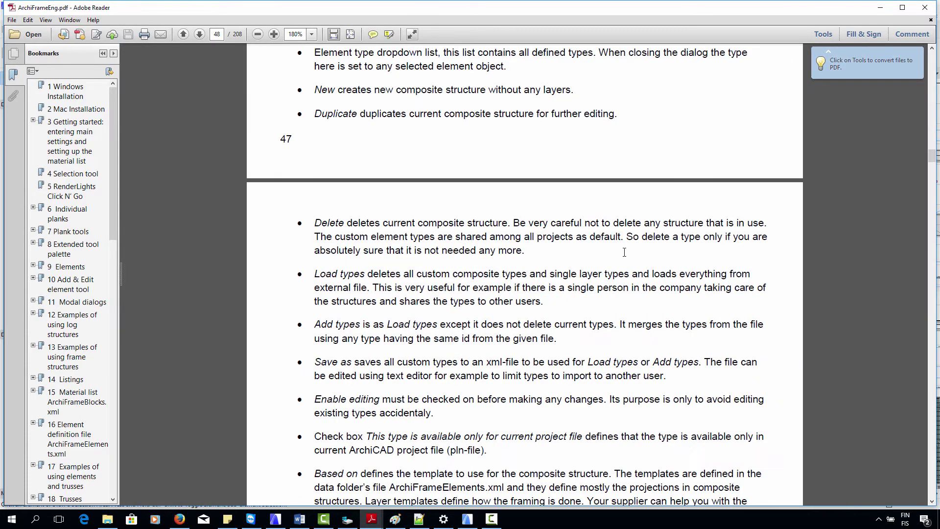
{"action": "scroll", "coordinate": [933, 472], "scroll_direction": "down", "scroll_amount": 10}
{"action": "scroll", "coordinate": [932, 472], "scroll_direction": "down", "scroll_amount": 5}
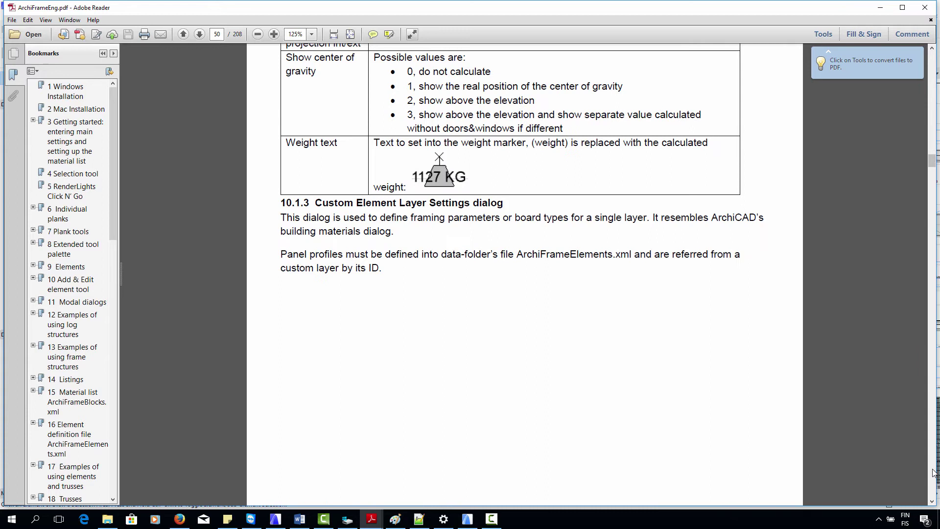
{"action": "scroll", "coordinate": [477, 134], "scroll_direction": "up", "scroll_amount": 3}
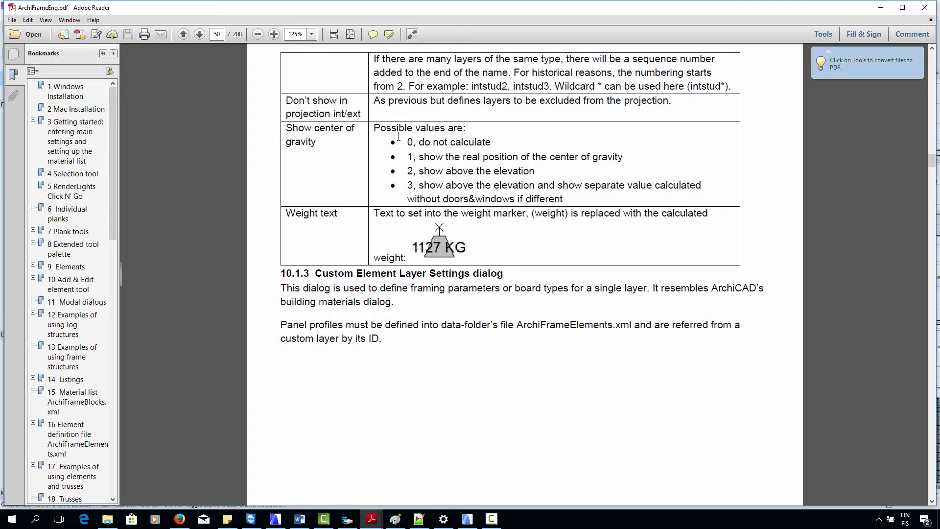
- Read section 10.2 Weight calculation, then return to ARCHICAD's Custom Elements dialog
{"action": "left_click", "coordinate": [33, 277]}
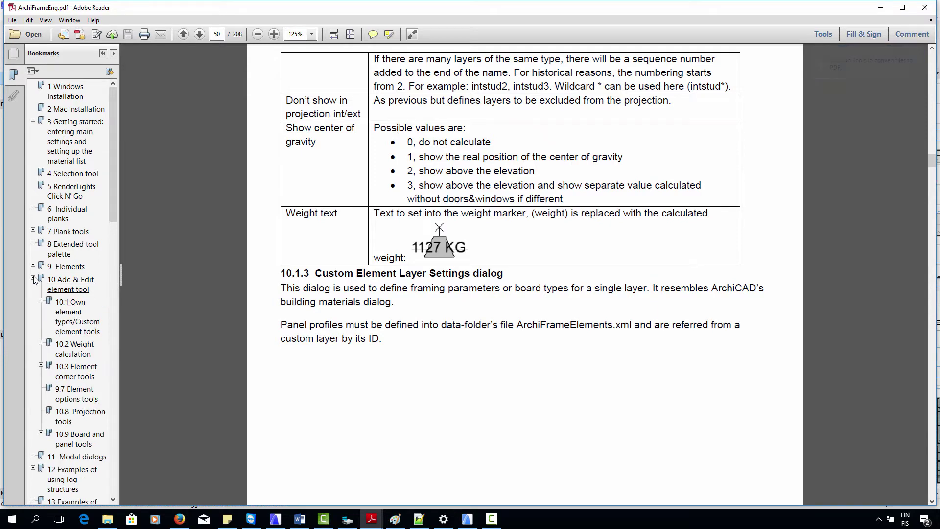
{"action": "left_click", "coordinate": [74, 353]}
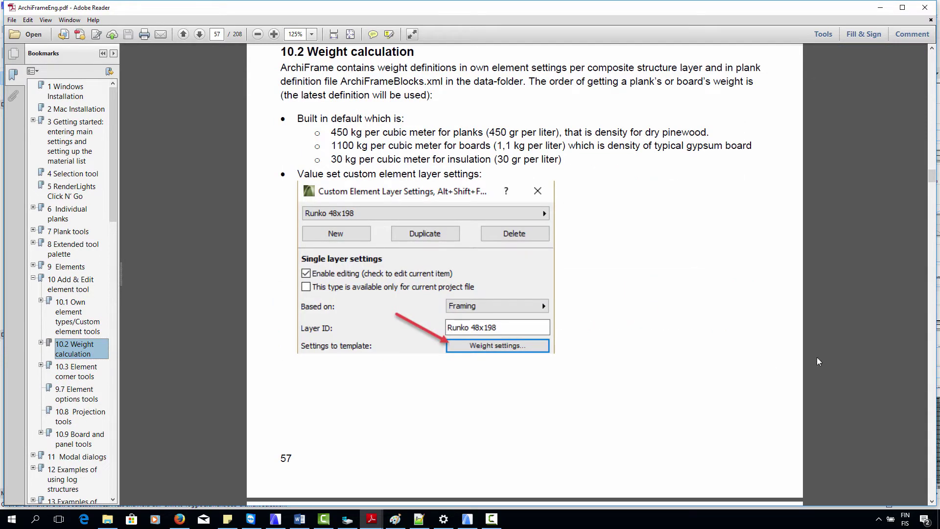
{"action": "scroll", "coordinate": [935, 485], "scroll_direction": "down", "scroll_amount": 10}
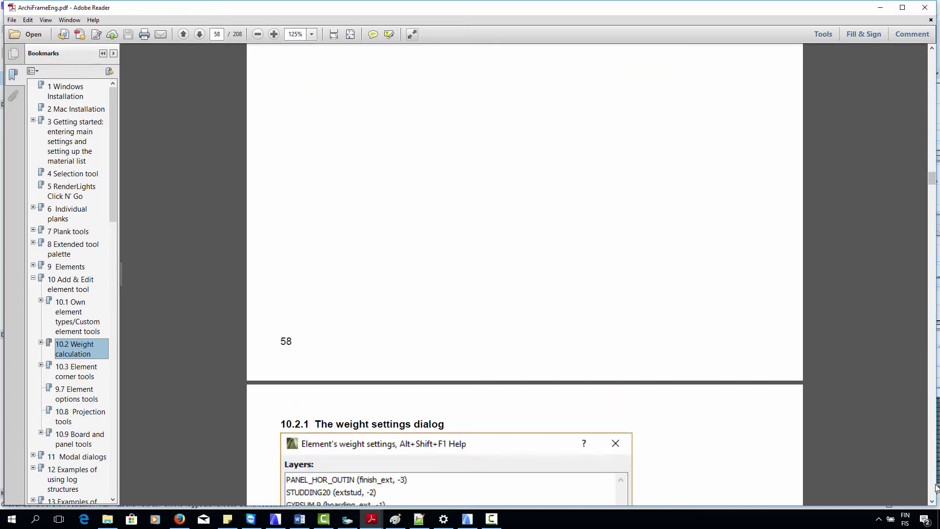
{"action": "scroll", "coordinate": [936, 487], "scroll_direction": "down", "scroll_amount": 8}
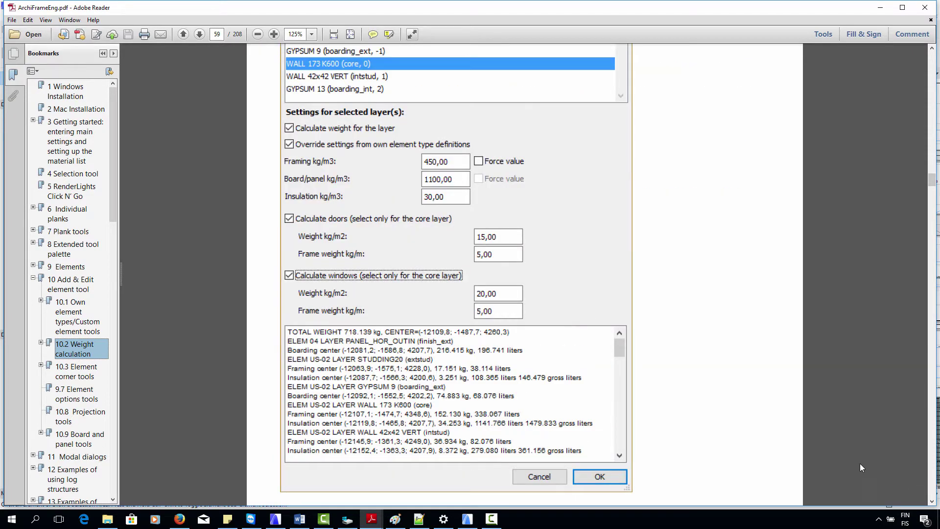
{"action": "scroll", "coordinate": [859, 463], "scroll_direction": "down", "scroll_amount": 8}
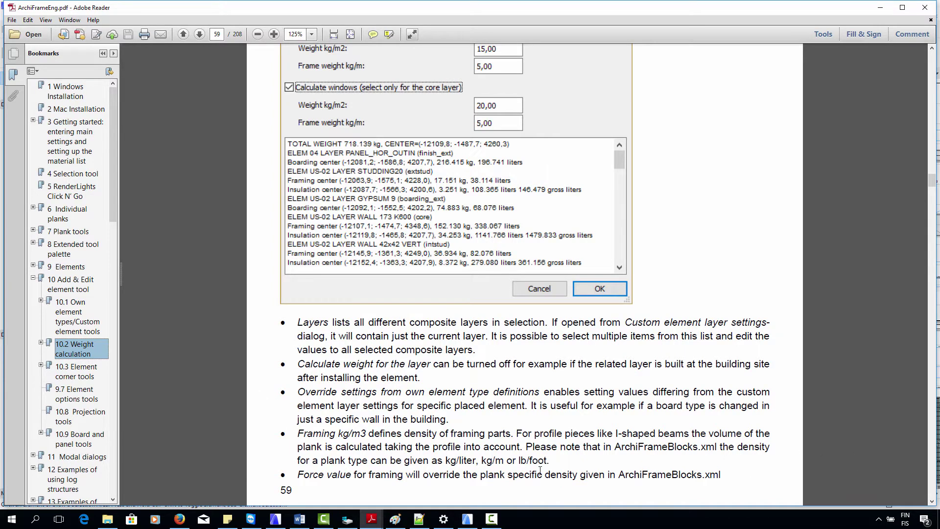
{"action": "left_click", "coordinate": [276, 519]}
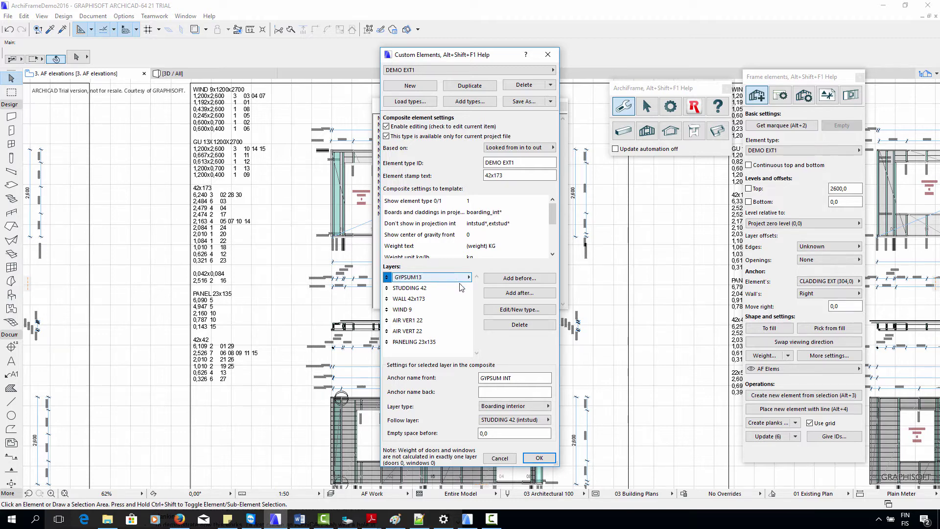
- Make GYPSUM13 editable and confirm its weights: 450 framing, 1100 board, 30 insulation kg/m3
{"action": "left_click", "coordinate": [502, 310]}
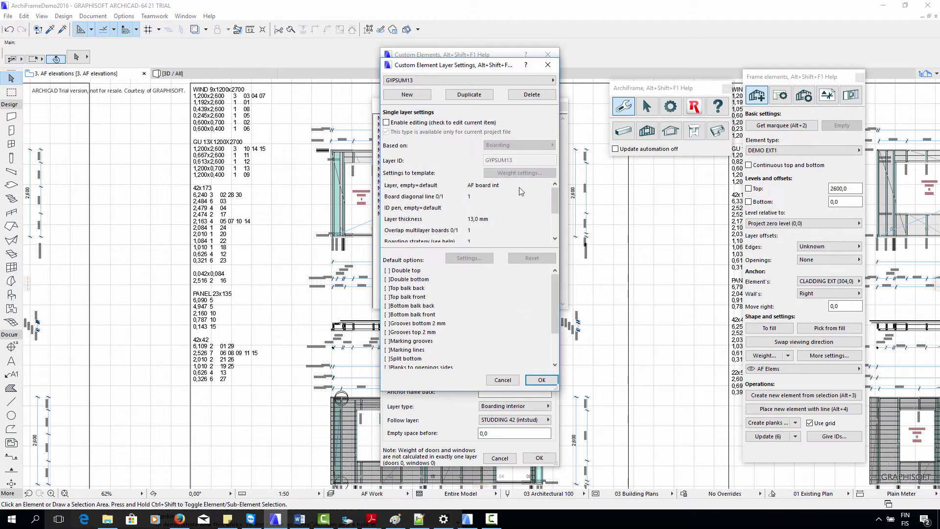
{"action": "left_click_drag", "start_coordinate": [487, 69], "coordinate": [660, 59]}
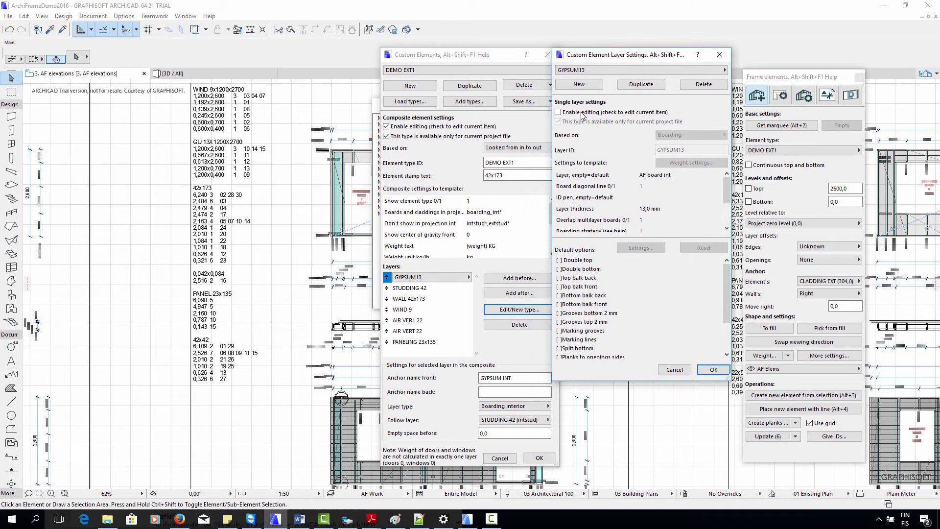
{"action": "left_click", "coordinate": [573, 113]}
{"action": "left_click", "coordinate": [677, 163]}
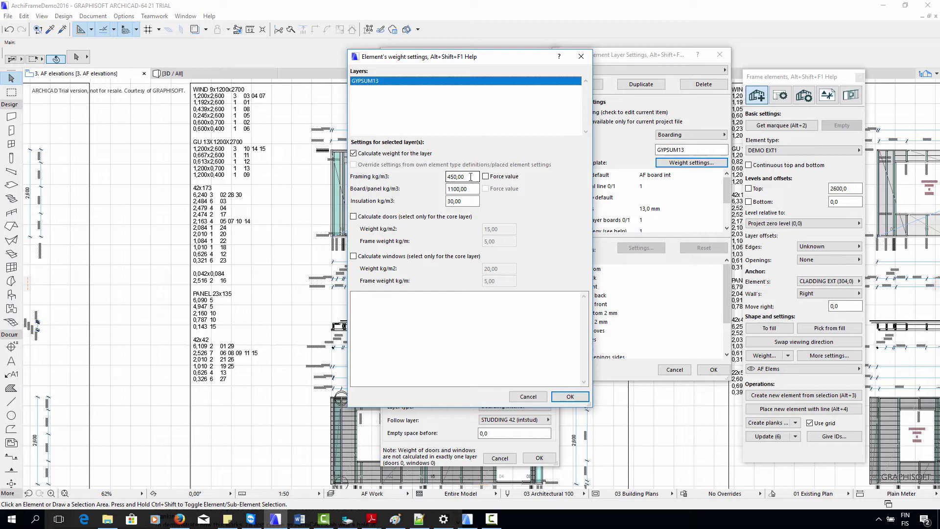
{"action": "left_click", "coordinate": [570, 396]}
{"action": "left_click", "coordinate": [721, 371]}
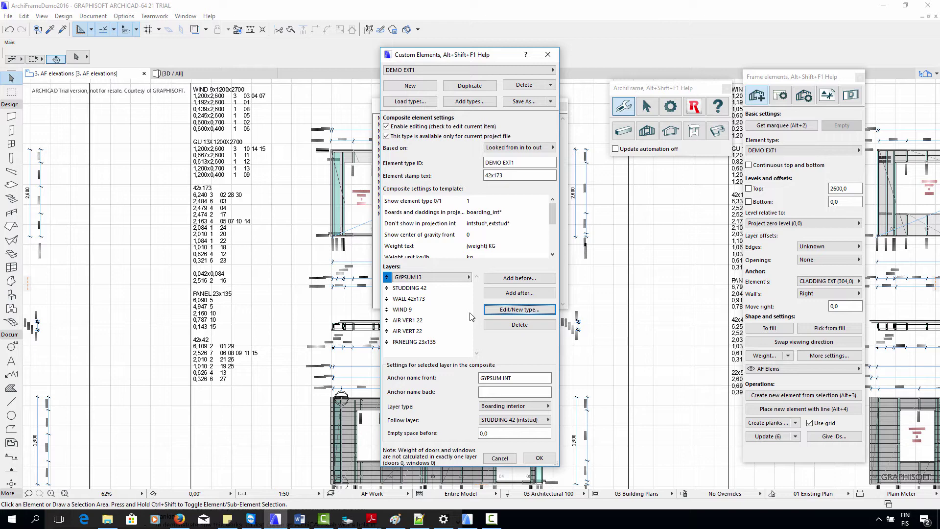
- Make the WALL 42x173 layer type editable and turn on Calculate doors and Calculate windows
{"action": "left_click", "coordinate": [424, 300]}
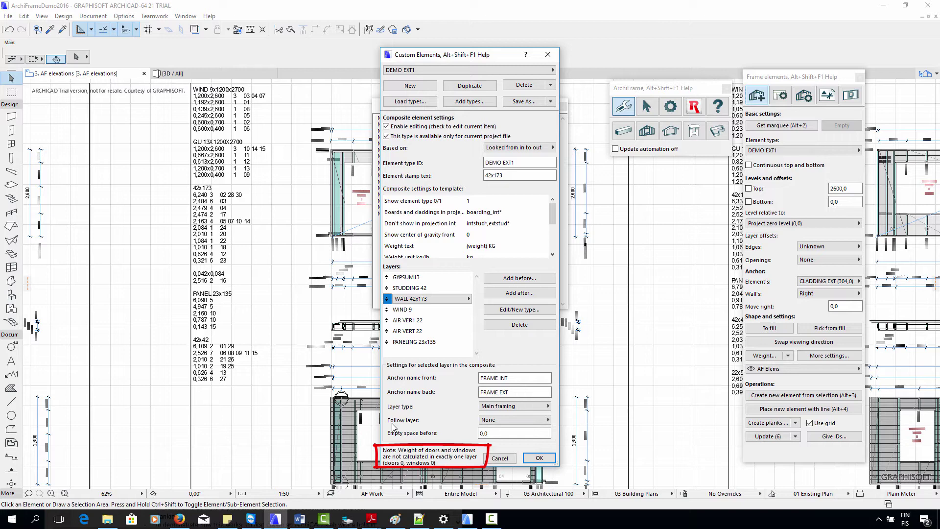
{"action": "left_click", "coordinate": [518, 311]}
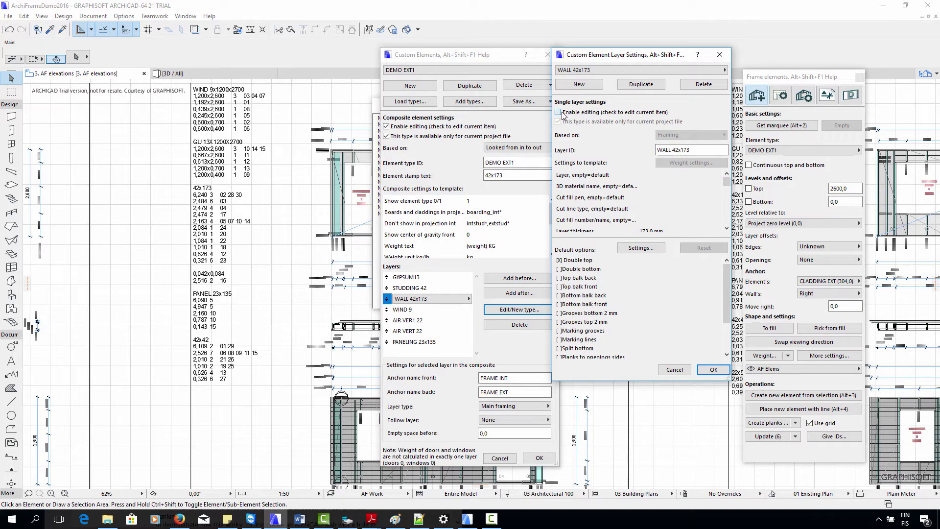
{"action": "left_click", "coordinate": [559, 112]}
{"action": "left_click", "coordinate": [691, 162]}
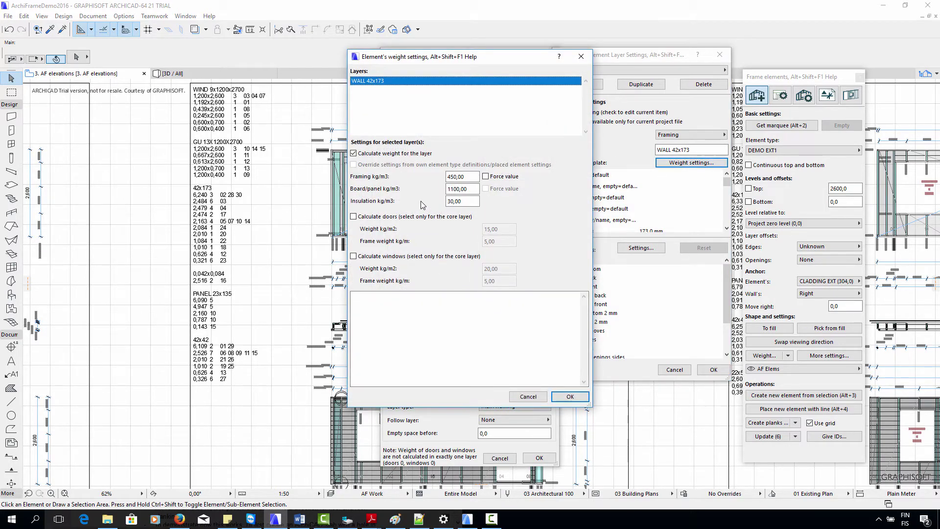
{"action": "left_click", "coordinate": [354, 216]}
{"action": "left_click", "coordinate": [354, 256]}
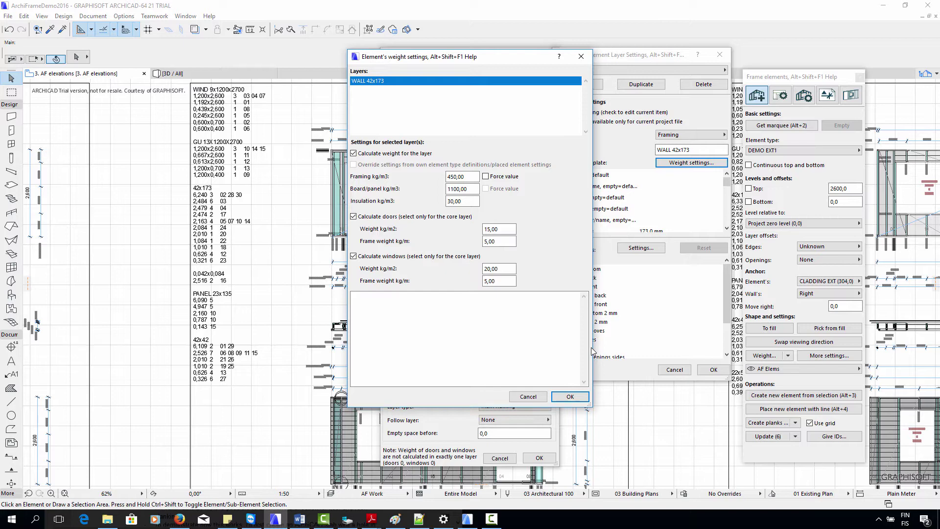
{"action": "left_click", "coordinate": [564, 398]}
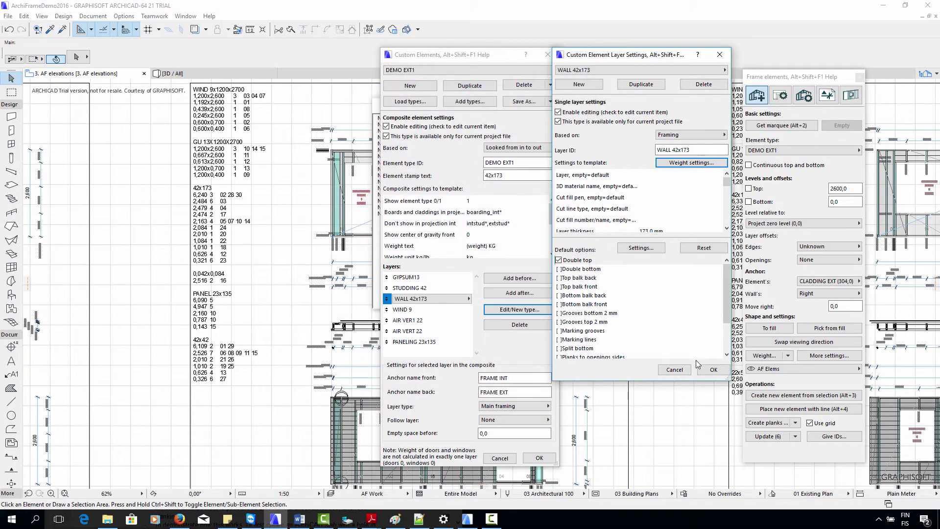
{"action": "left_click", "coordinate": [713, 370]}
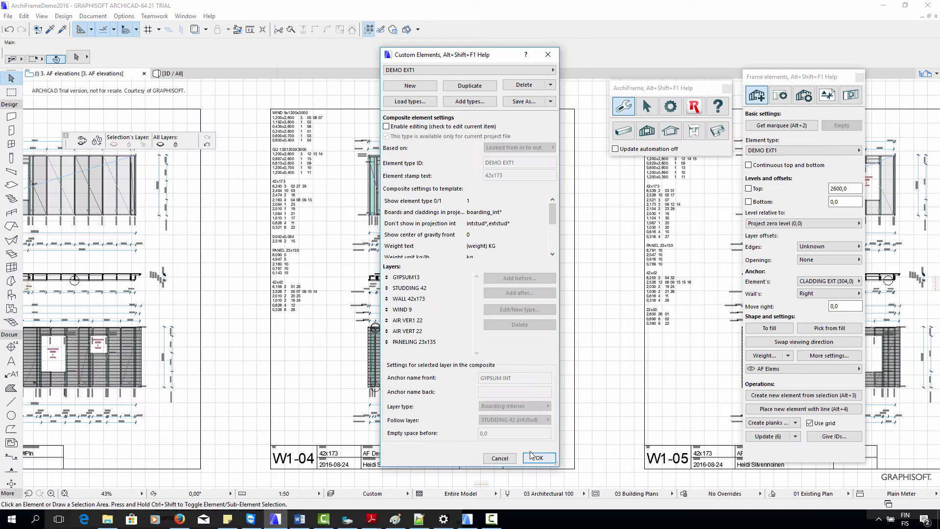
- Apply the Custom Elements changes, regenerate the W1-04 wall element, and zoom to its weight marks
{"action": "left_click", "coordinate": [538, 457]}
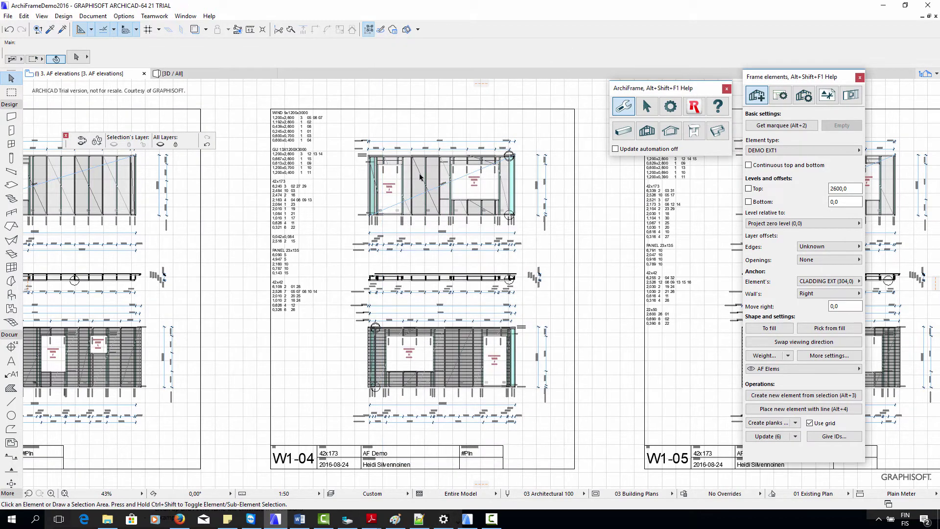
{"action": "left_click", "coordinate": [426, 170]}
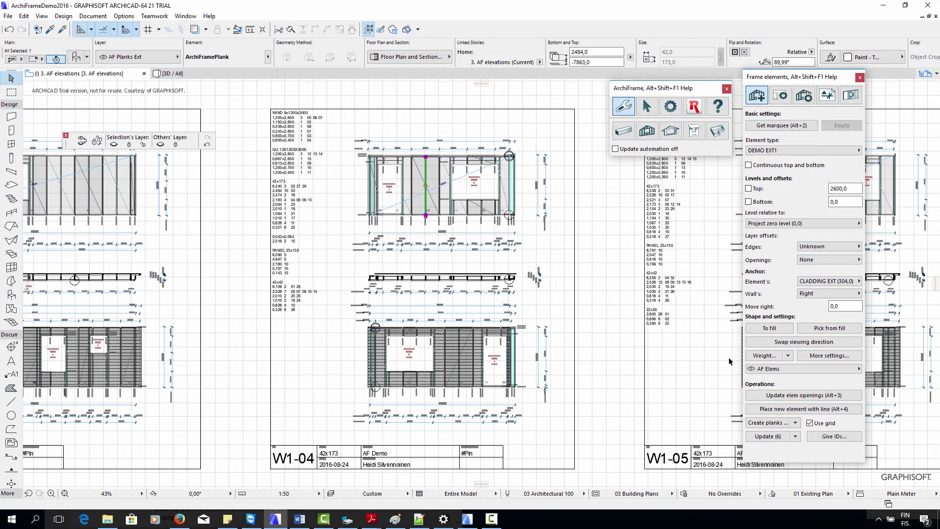
{"action": "left_click", "coordinate": [772, 438]}
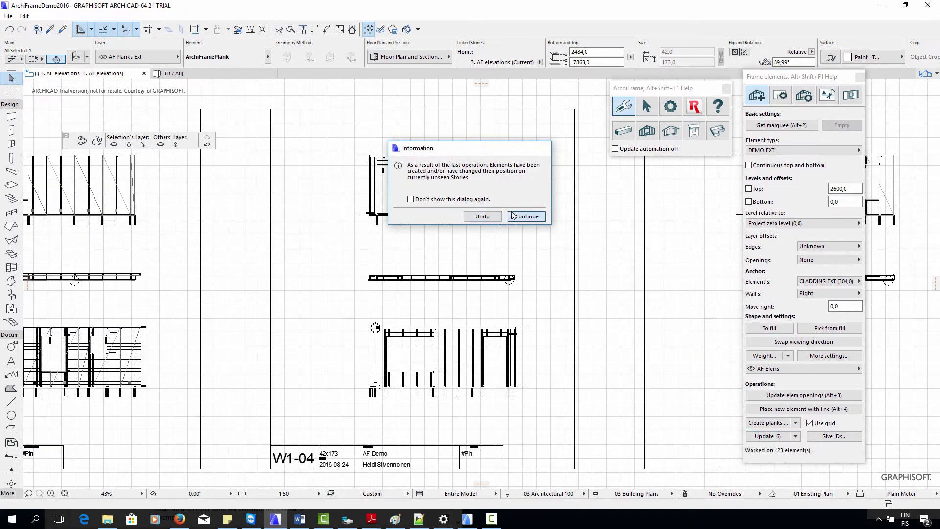
{"action": "left_click", "coordinate": [513, 216]}
{"action": "scroll", "coordinate": [441, 261], "scroll_direction": "up", "scroll_amount": 3}
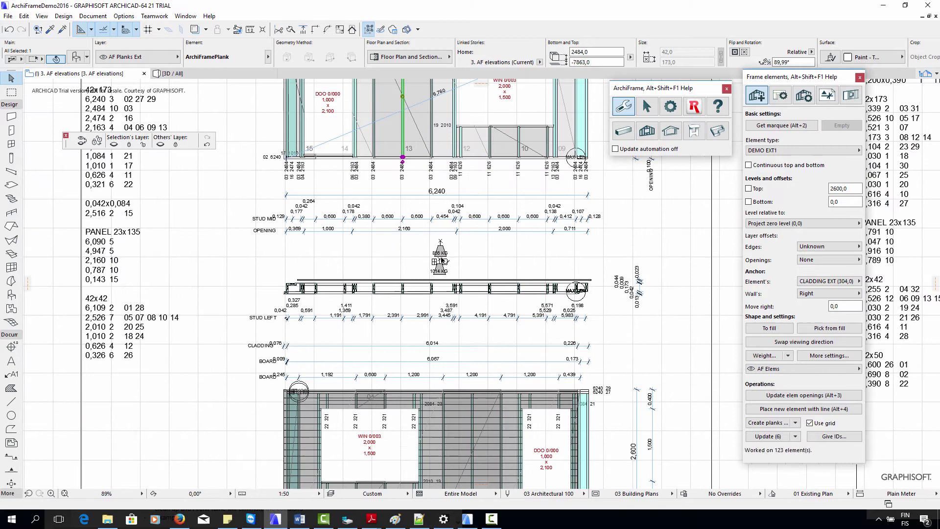
{"action": "scroll", "coordinate": [441, 261], "scroll_direction": "up", "scroll_amount": 6}
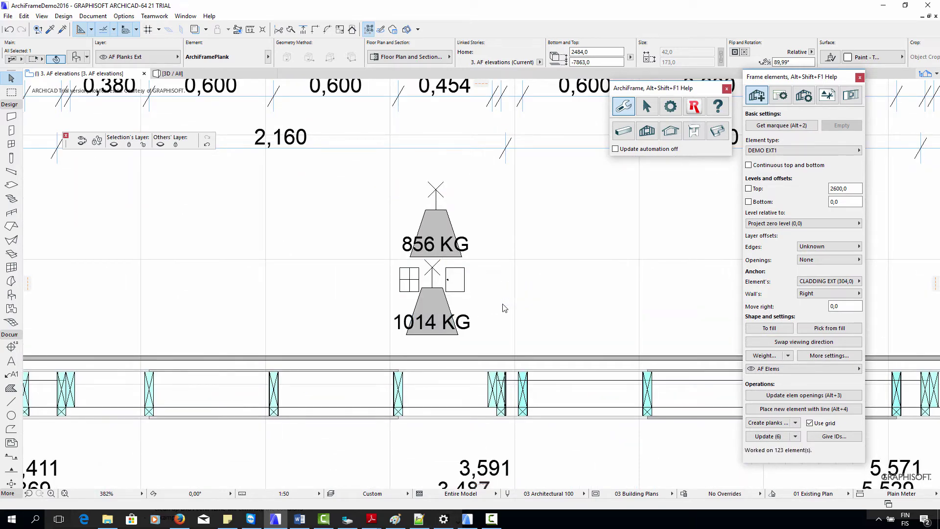
{"action": "scroll", "coordinate": [504, 308], "scroll_direction": "down", "scroll_amount": 5}
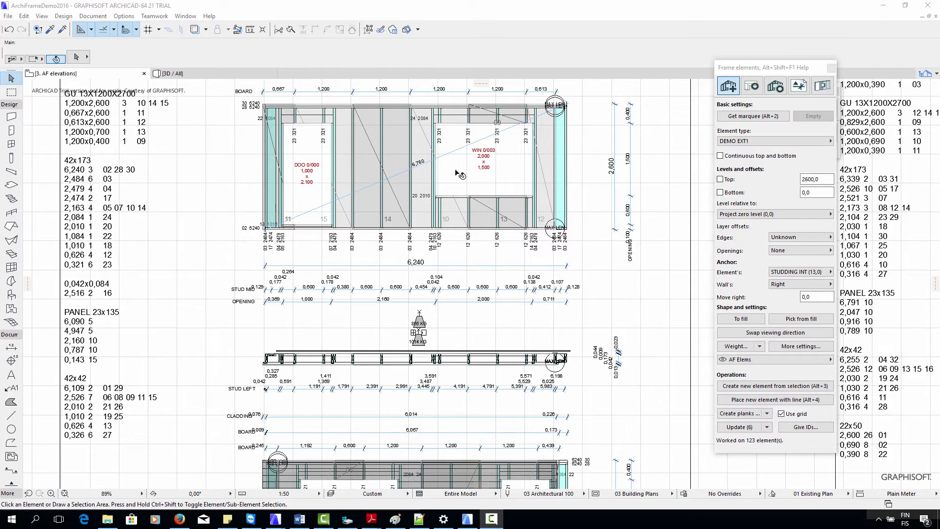
- Force door oversizes with a 100 top oversize and force window oversizes on the wall element
{"action": "left_click", "coordinate": [385, 135]}
{"action": "left_click", "coordinate": [385, 135]}
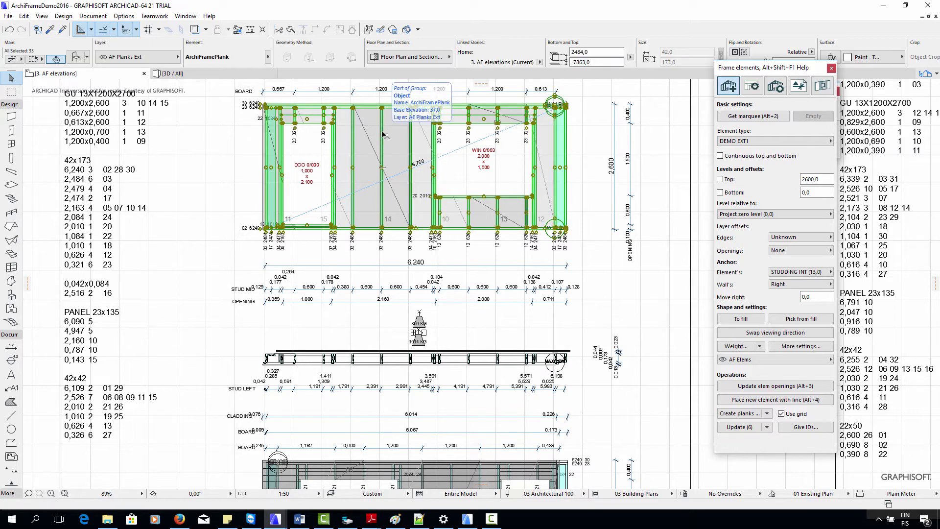
{"action": "left_click", "coordinate": [804, 346]}
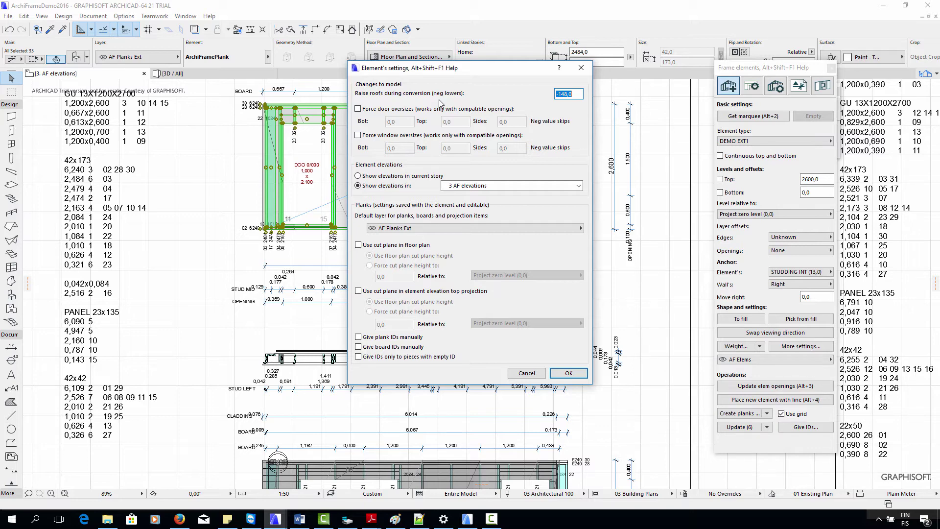
{"action": "left_click", "coordinate": [368, 109]}
{"action": "left_click", "coordinate": [454, 122]}
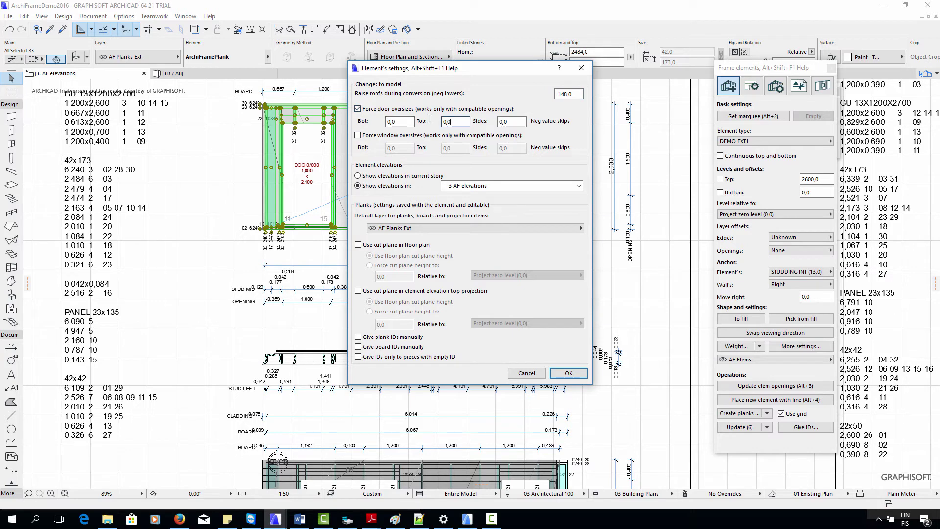
{"action": "key", "text": "ctrl+a"}
{"action": "type", "text": "100"}
{"action": "left_click", "coordinate": [358, 136]}
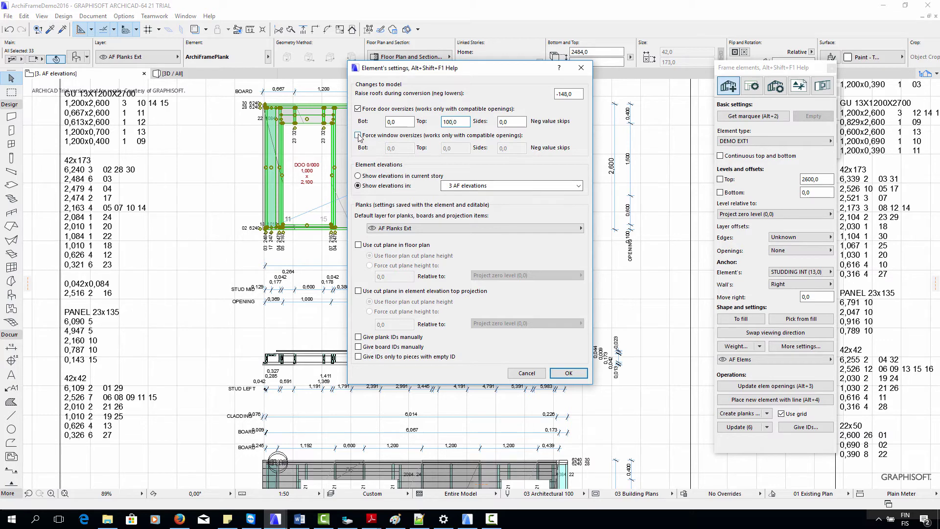
{"action": "left_click", "coordinate": [553, 373]}
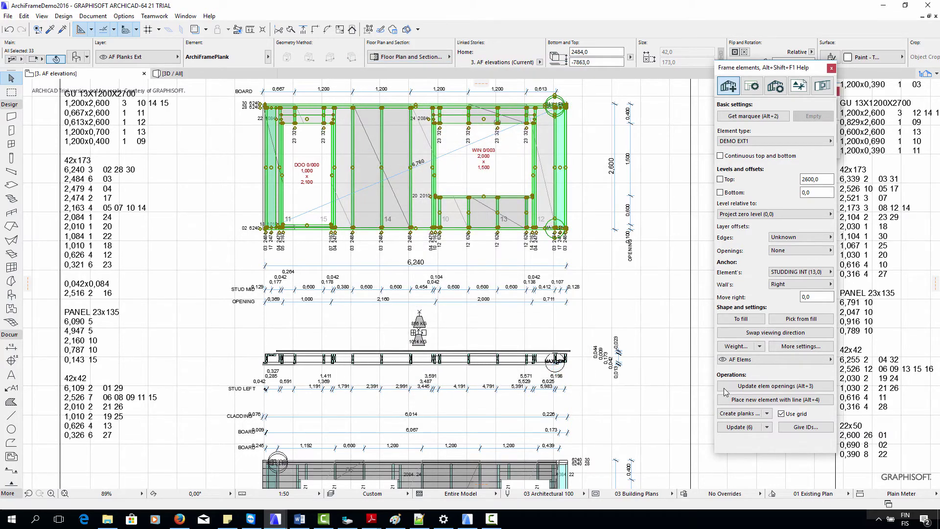
- Apply the oversizes to the wall openings so the door becomes 1,000 x 2,200, then deselect
{"action": "left_click", "coordinate": [759, 386]}
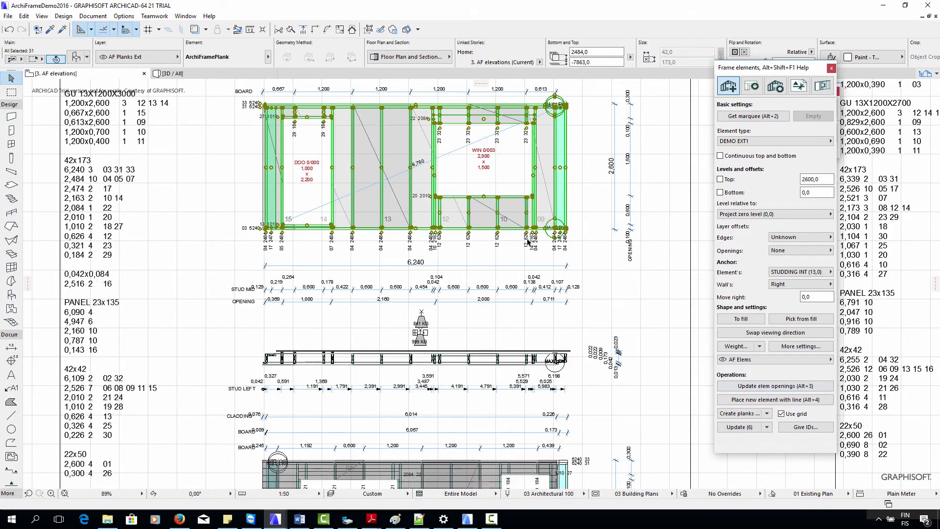
{"action": "left_click", "coordinate": [513, 249]}
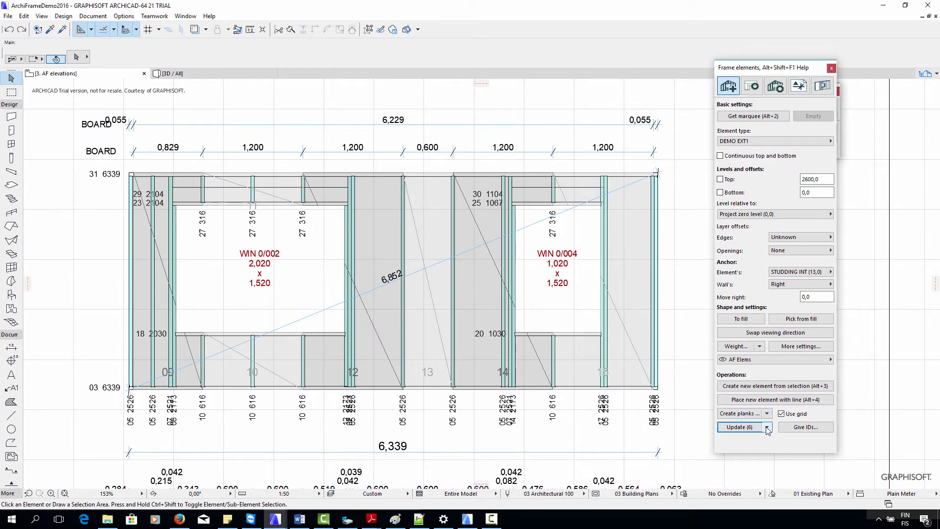
- Regenerate all framed elements and their elevations with Update (6)
{"action": "left_click", "coordinate": [767, 428]}
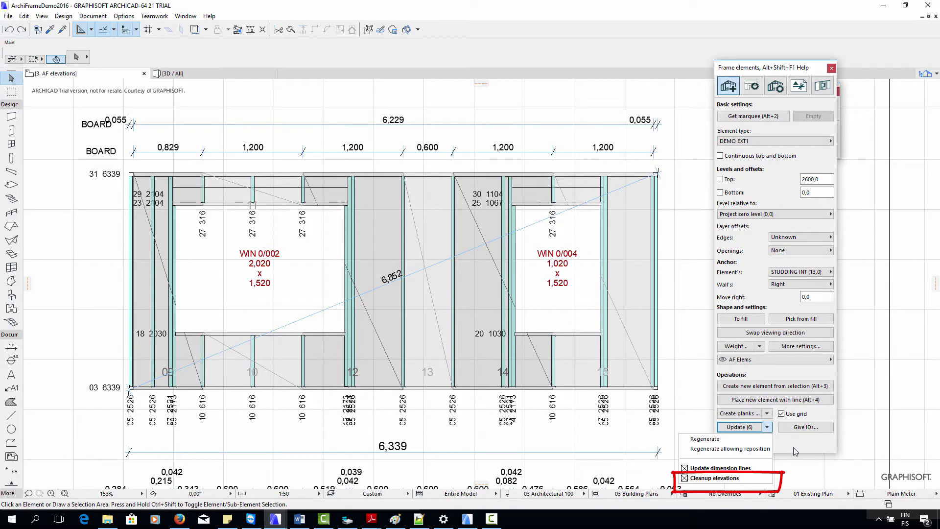
{"action": "left_click", "coordinate": [777, 438]}
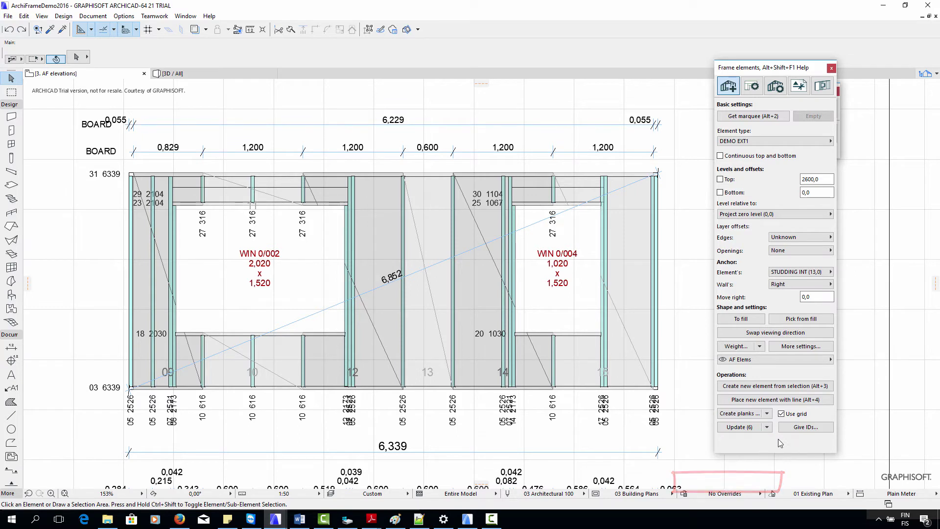
{"action": "left_click", "coordinate": [751, 427]}
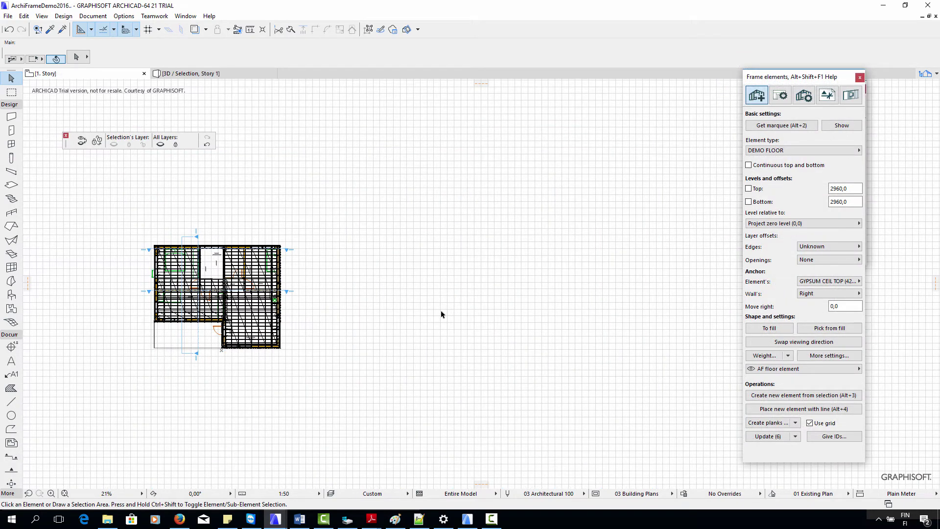
- Draw a rotated-rectangle slab in an empty area of the Story 1 plan
{"action": "scroll", "coordinate": [441, 314], "scroll_direction": "up", "scroll_amount": 5}
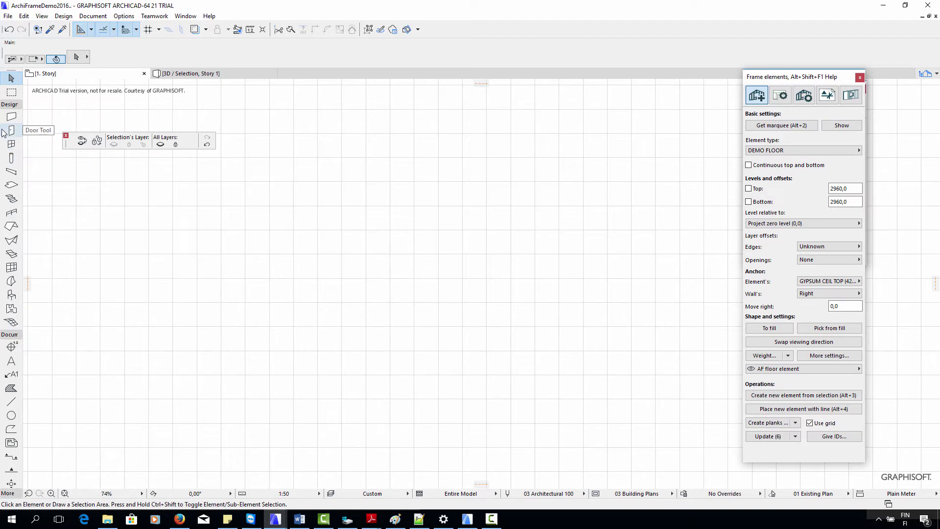
{"action": "left_click", "coordinate": [10, 171]}
{"action": "left_click", "coordinate": [11, 185]}
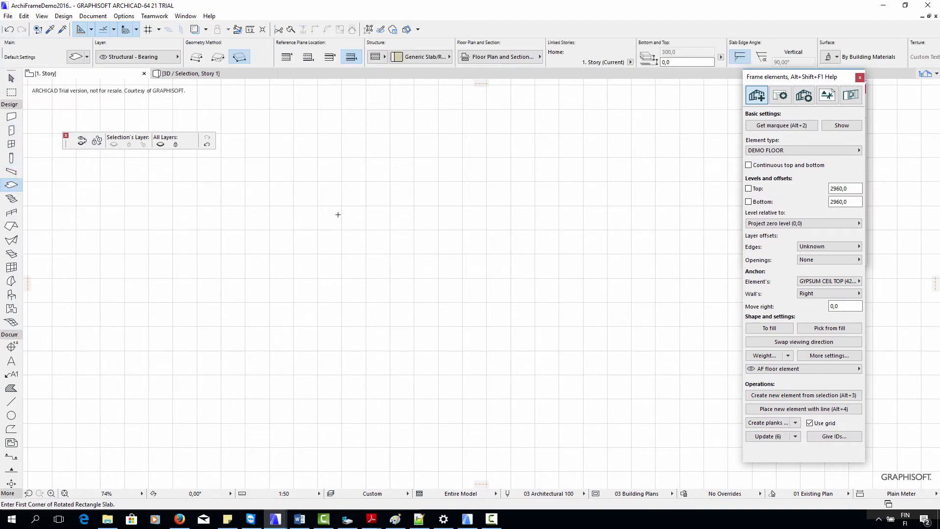
{"action": "left_click", "coordinate": [321, 204]}
{"action": "left_click", "coordinate": [322, 436]}
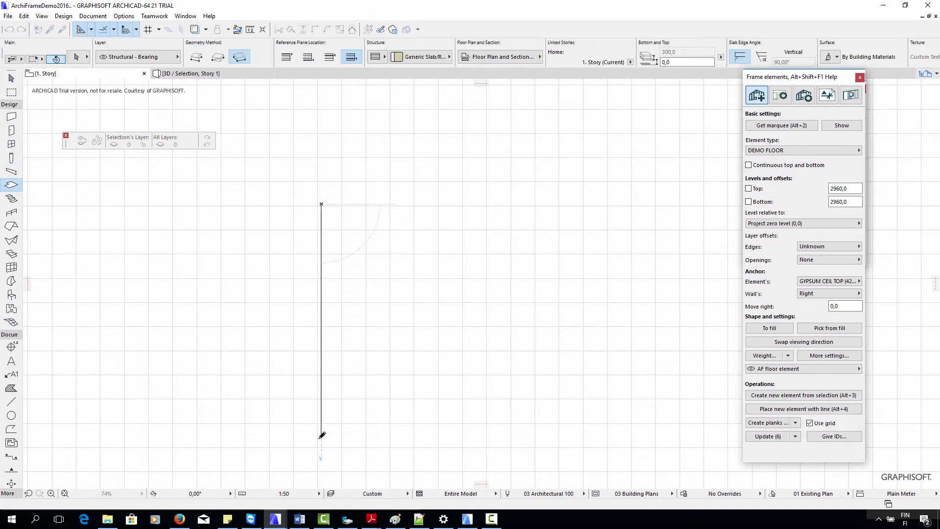
{"action": "left_click", "coordinate": [650, 437]}
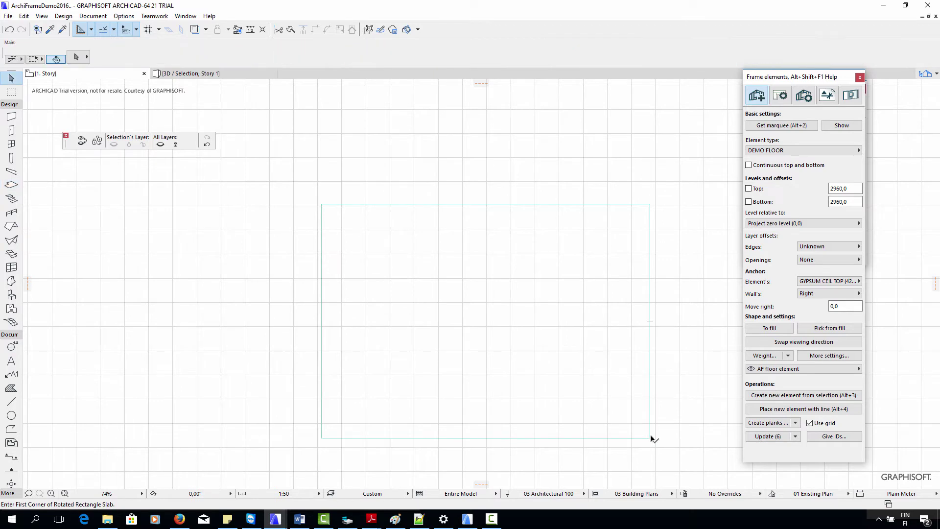
- Cut a large rectangular hole inside the new slab
{"action": "left_click", "coordinate": [651, 436]}
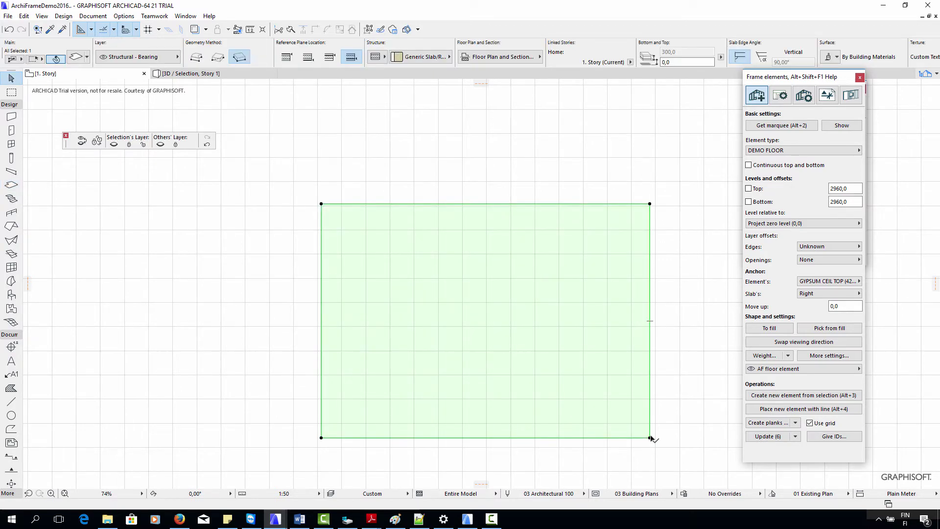
{"action": "left_click", "coordinate": [378, 242]}
{"action": "left_click", "coordinate": [380, 427]}
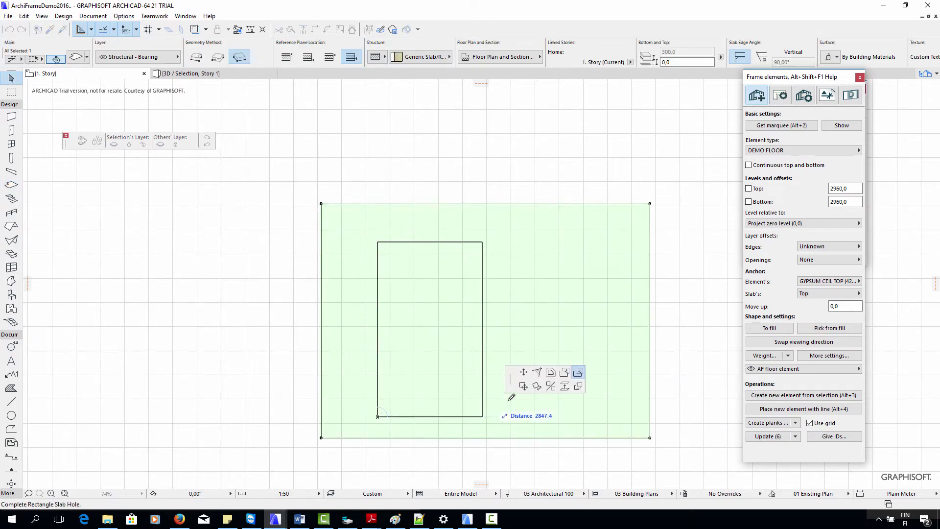
{"action": "left_click", "coordinate": [602, 417]}
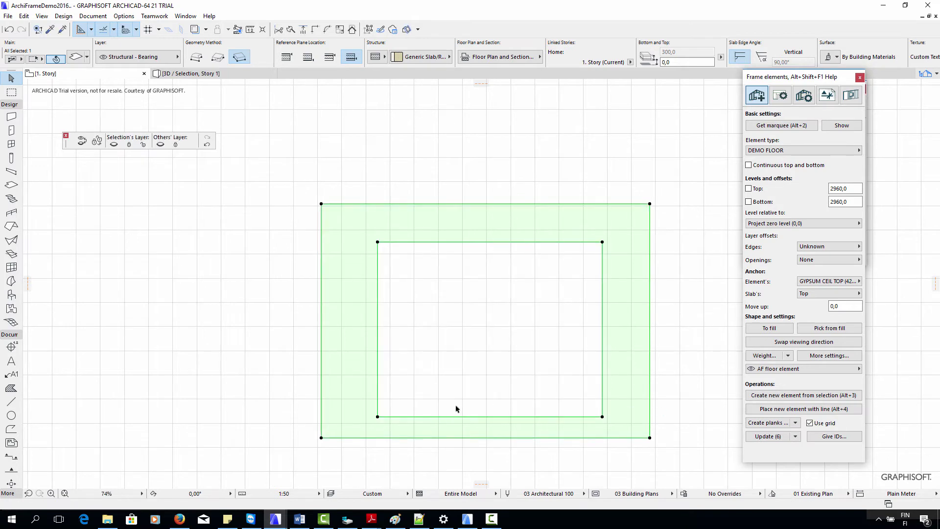
{"action": "key", "text": "Escape"}
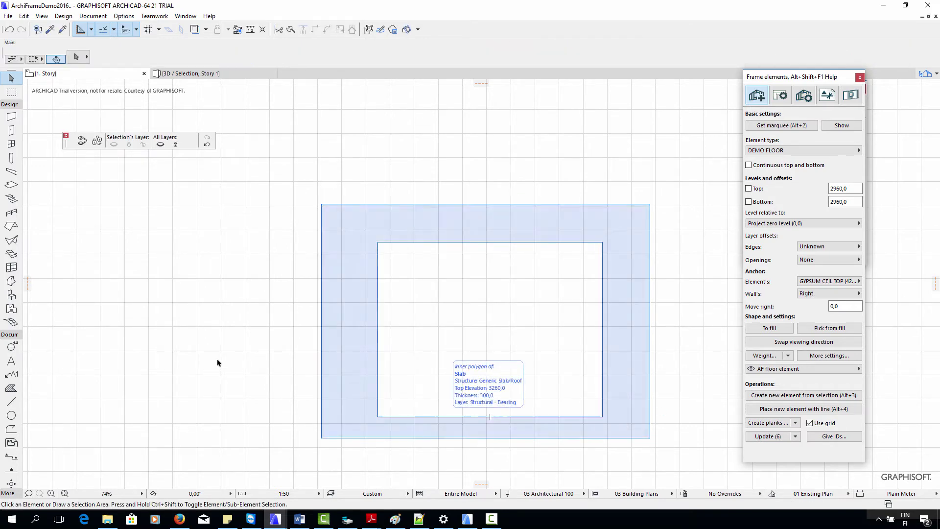
- Draw a 1200-wide rectangular fill starting at the slab's top-left corner
{"action": "left_click", "coordinate": [11, 388]}
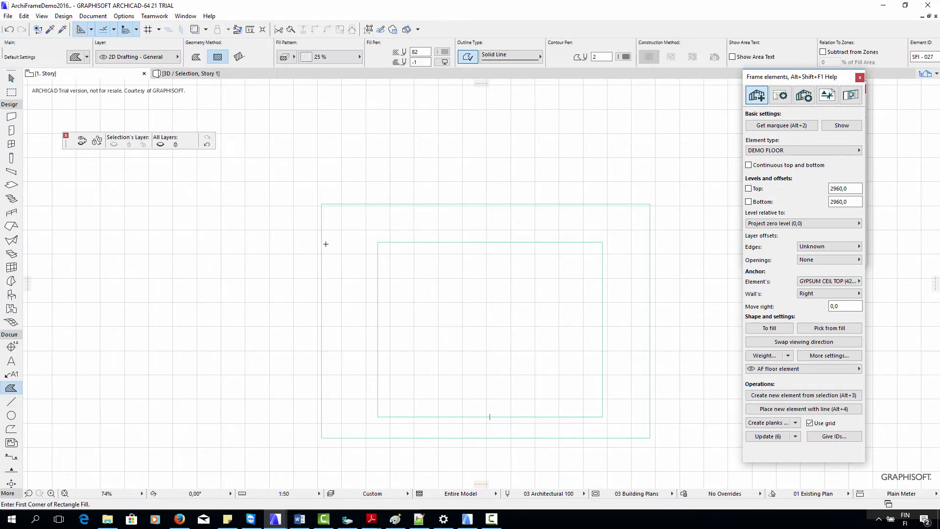
{"action": "left_click", "coordinate": [316, 200]}
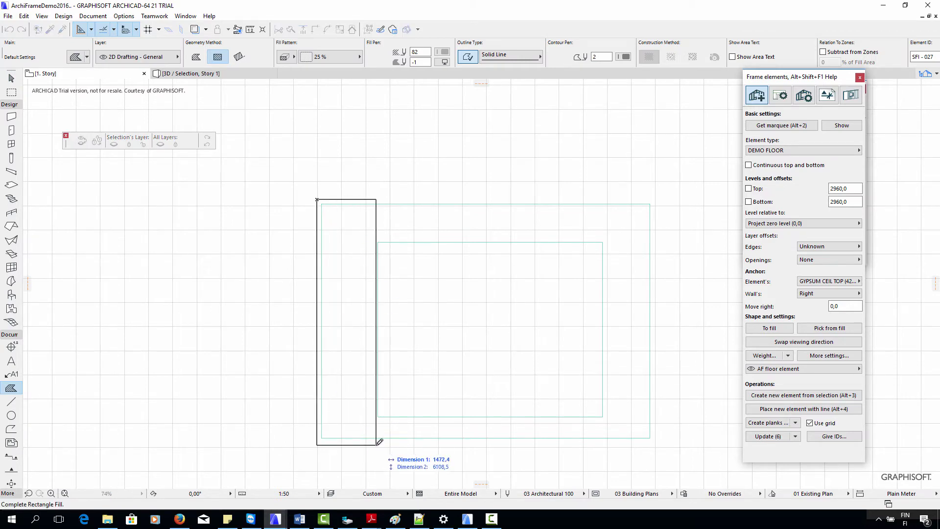
{"action": "key", "text": "Tab"}
{"action": "type", "text": "12"}
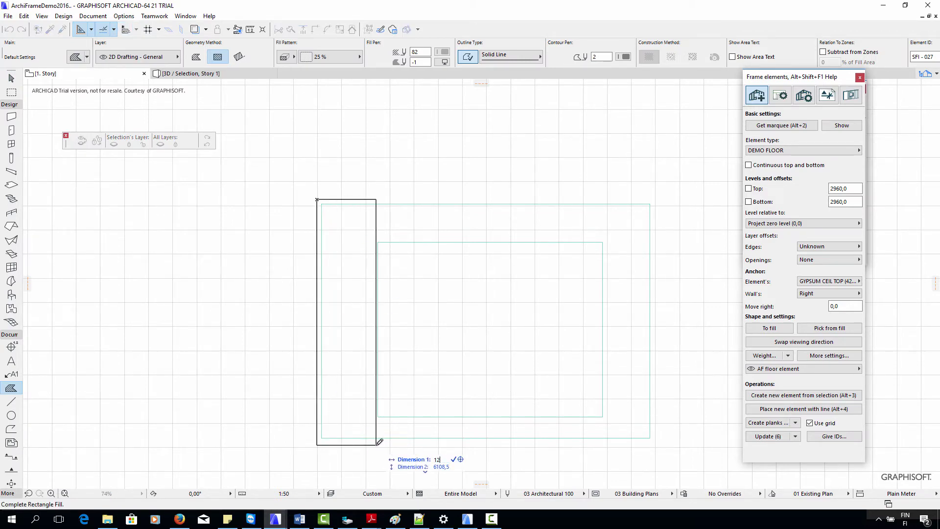
{"action": "type", "text": "00"}
{"action": "key", "text": "Return"}
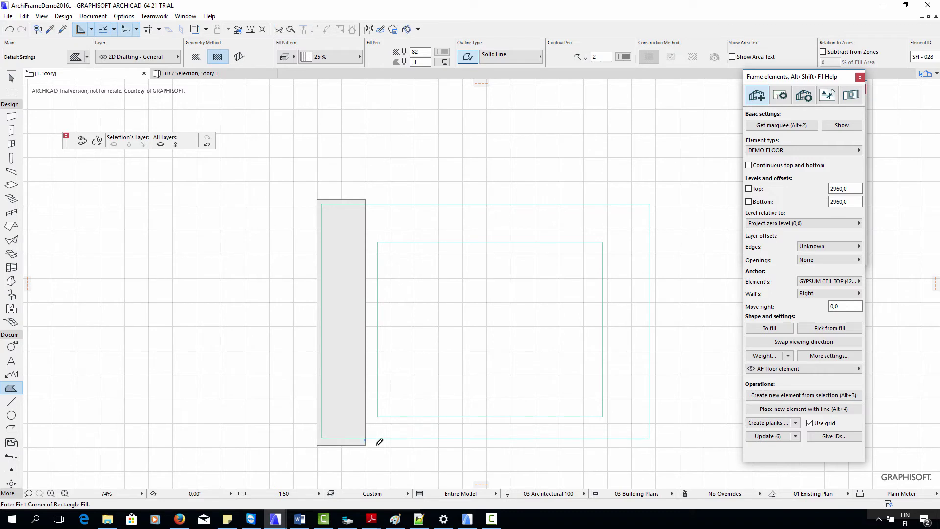
{"action": "key", "text": "Escape"}
- Set the fill as a DEMO FLOOR outline anchored to GYPSUM CEIL TOP, elevations in 3 AF elevations
{"action": "left_click", "coordinate": [365, 442]}
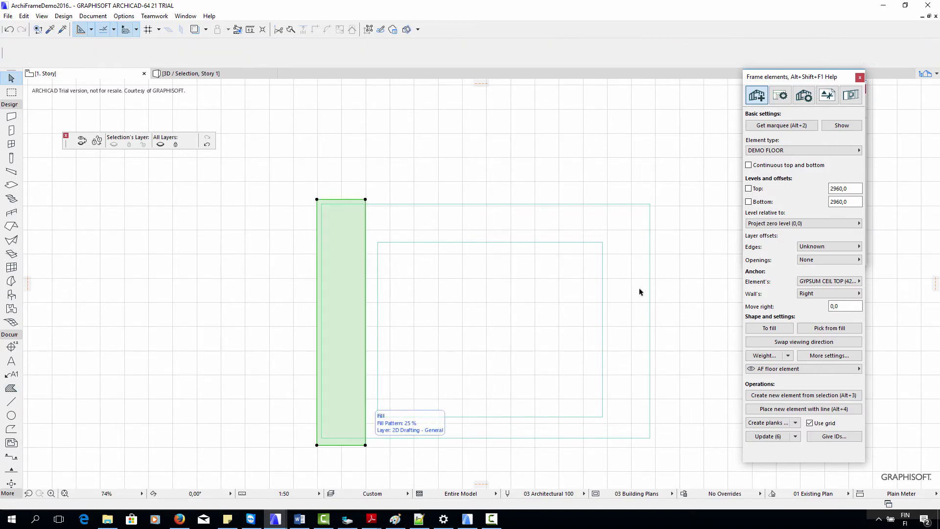
{"action": "left_click", "coordinate": [789, 126]}
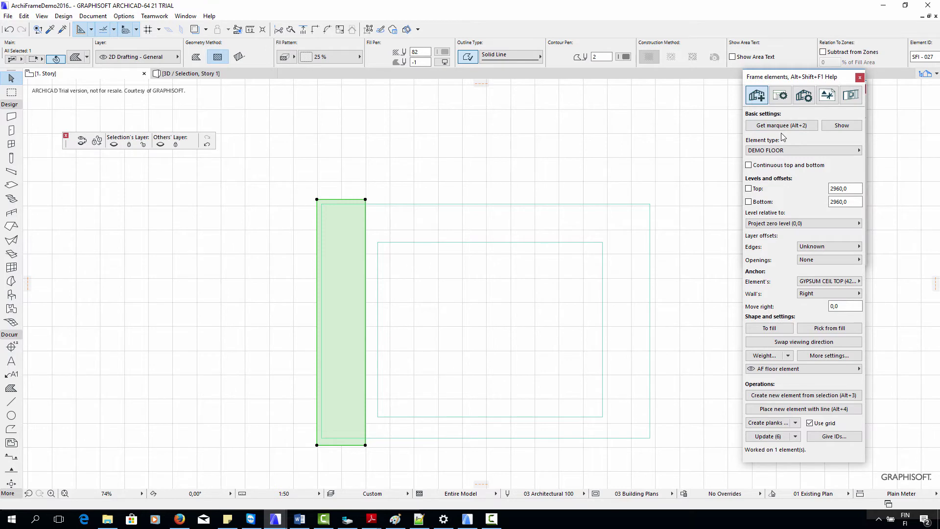
{"action": "left_click", "coordinate": [783, 150]}
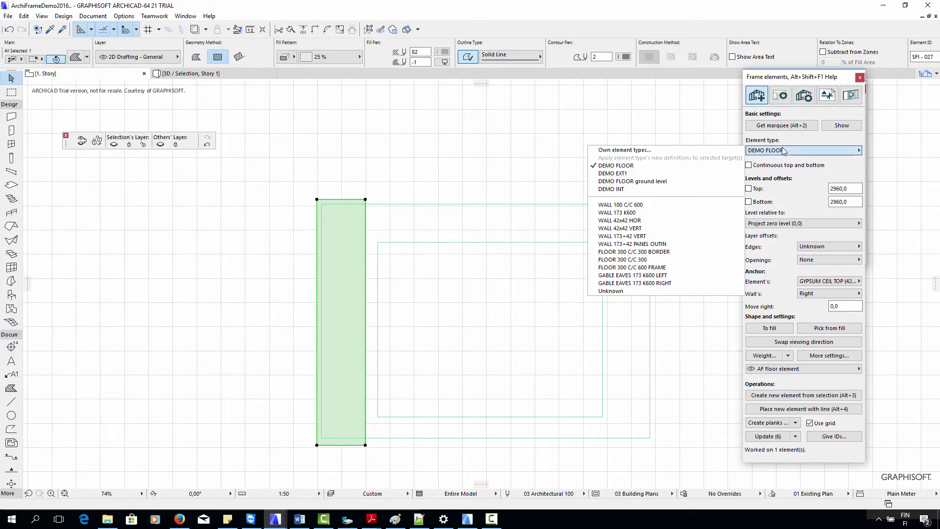
{"action": "left_click", "coordinate": [784, 151]}
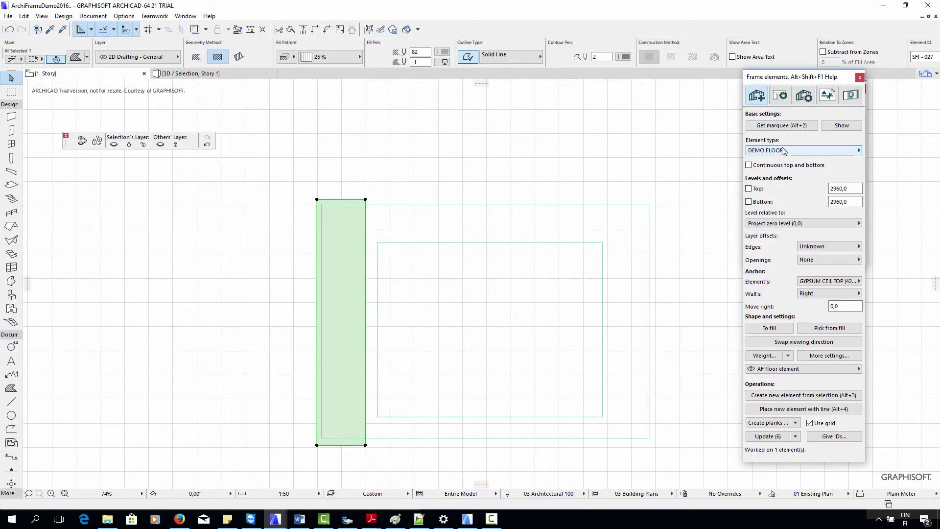
{"action": "left_click", "coordinate": [857, 281]}
{"action": "left_click", "coordinate": [856, 281]}
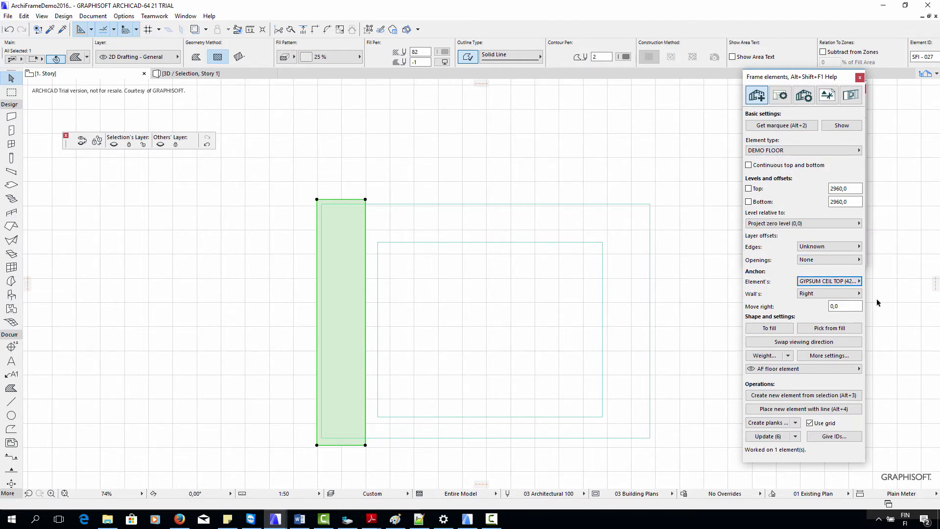
{"action": "left_click", "coordinate": [829, 356]}
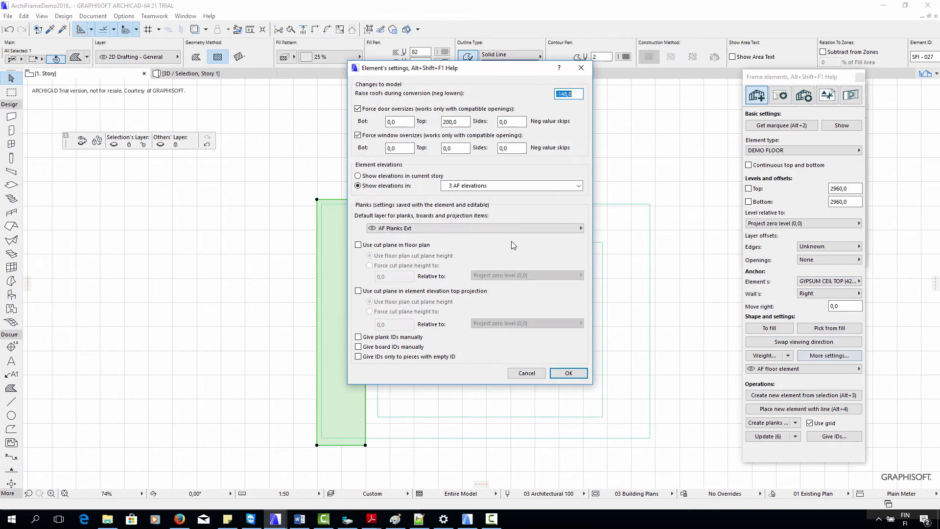
{"action": "left_click", "coordinate": [484, 187]}
{"action": "left_click", "coordinate": [483, 191]}
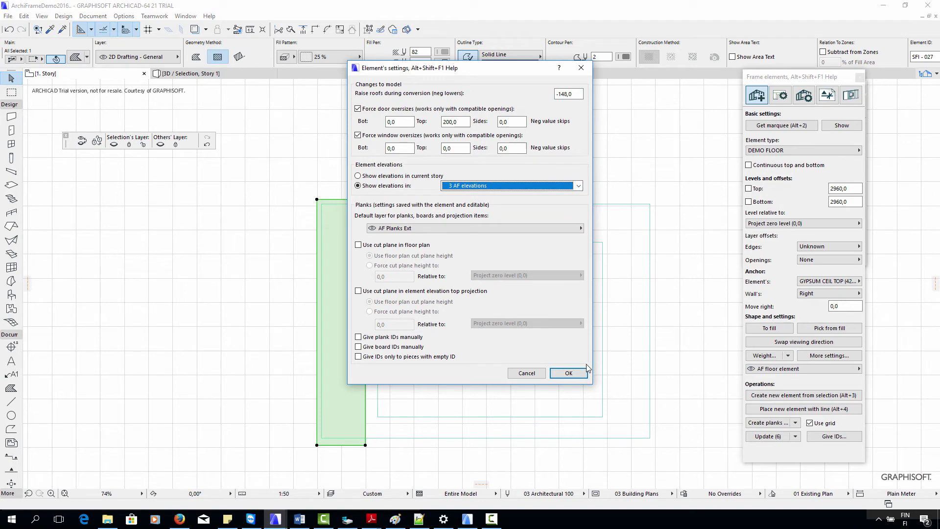
{"action": "left_click", "coordinate": [568, 374]}
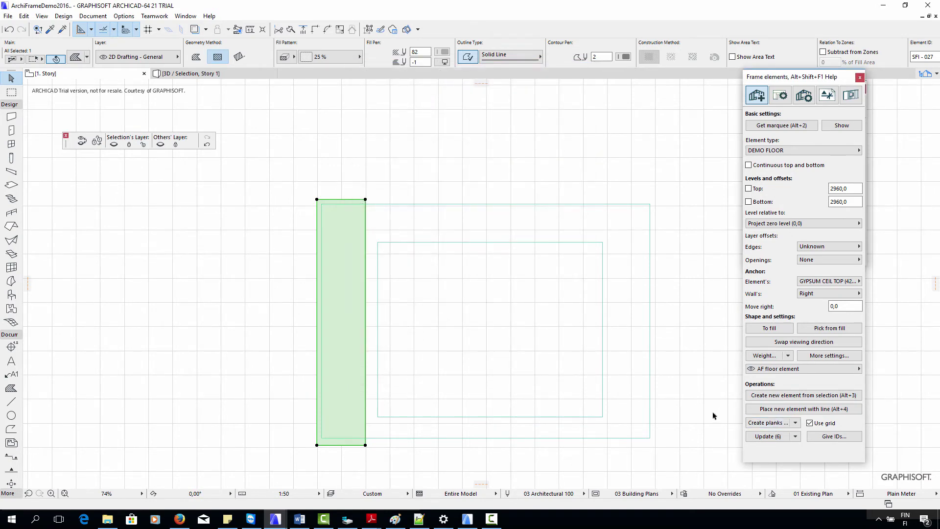
- Create a floor element from the slab with a vertical structure direction
{"action": "left_click", "coordinate": [646, 434]}
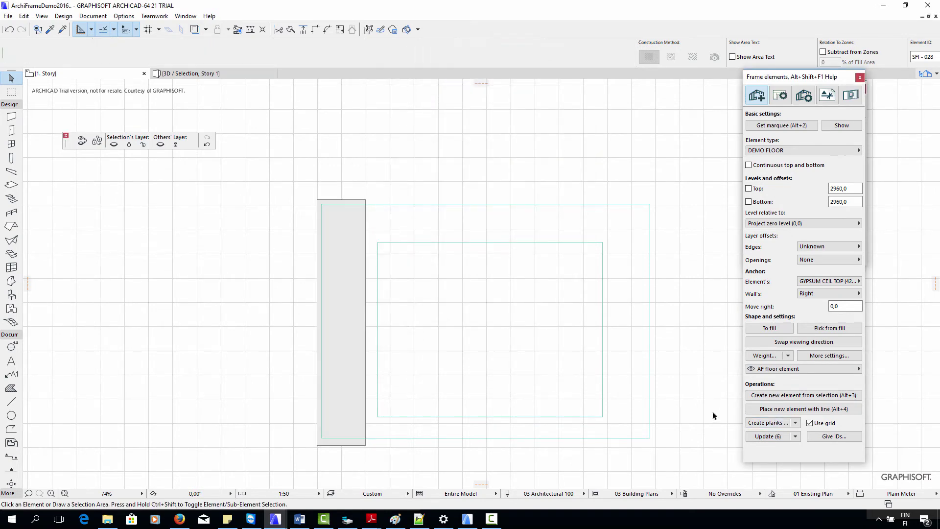
{"action": "left_click", "coordinate": [789, 395]}
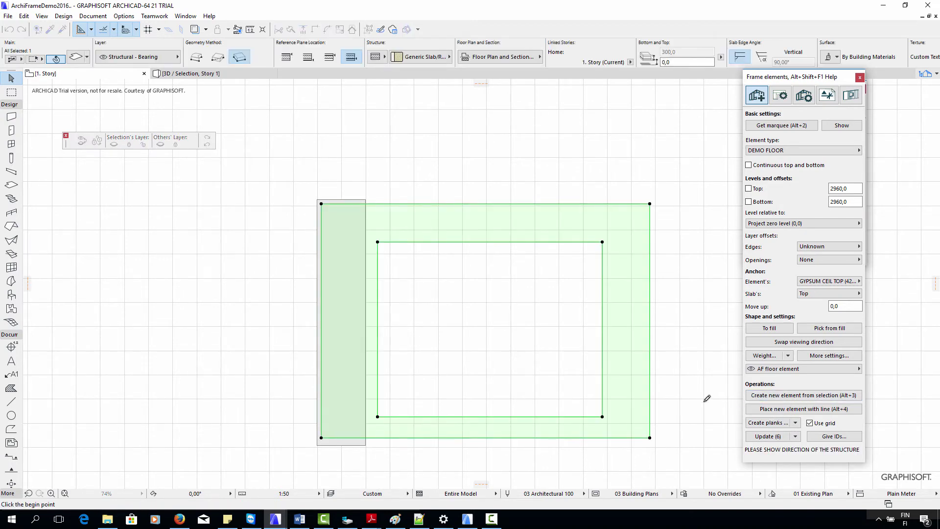
{"action": "left_click", "coordinate": [347, 437]}
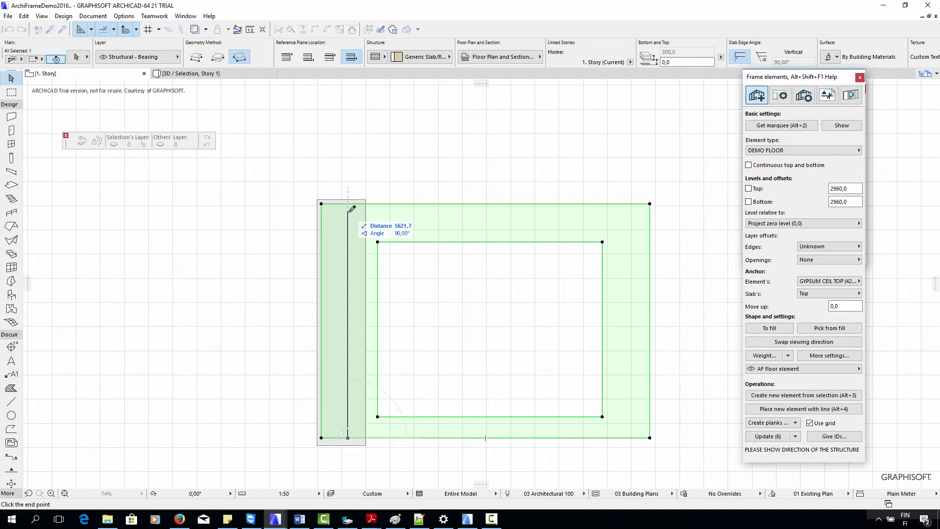
{"action": "left_click", "coordinate": [348, 210]}
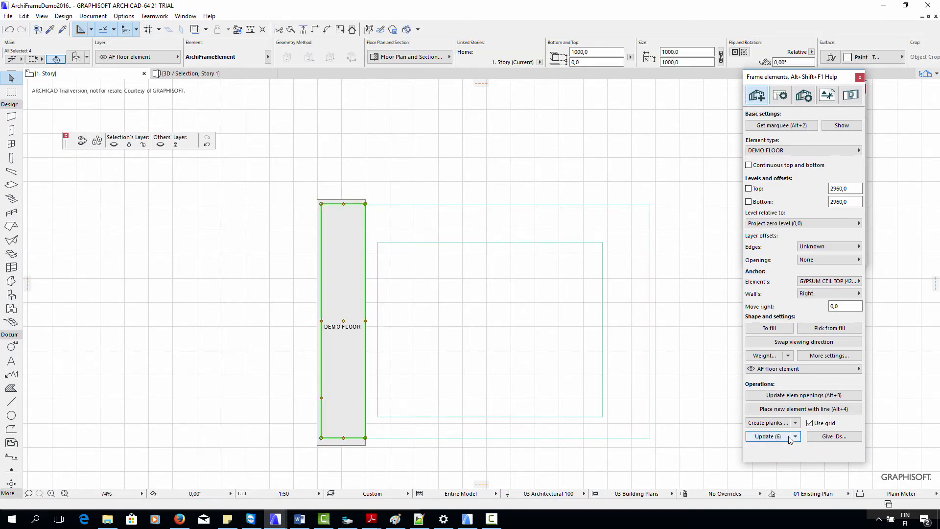
- Give the new element the ID FL-01 and generate its floor planks
{"action": "left_click", "coordinate": [822, 441]}
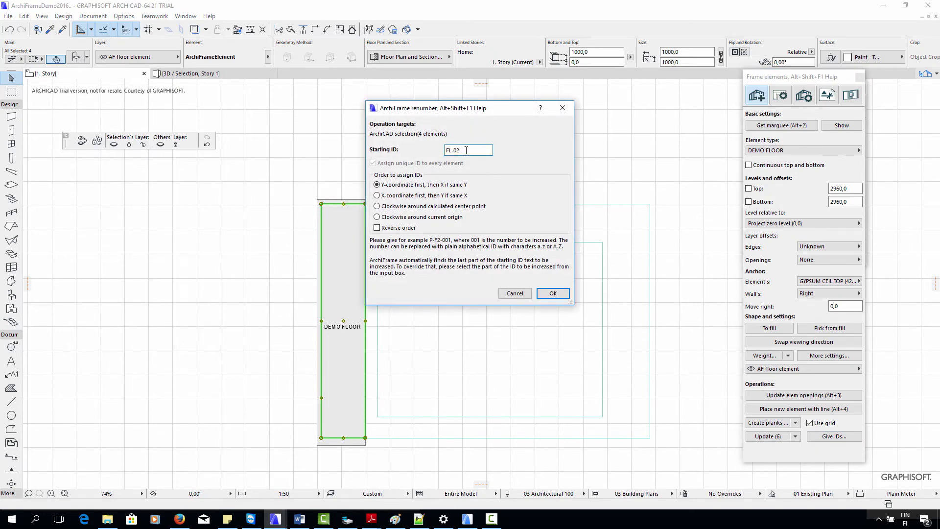
{"action": "key", "text": "Return"}
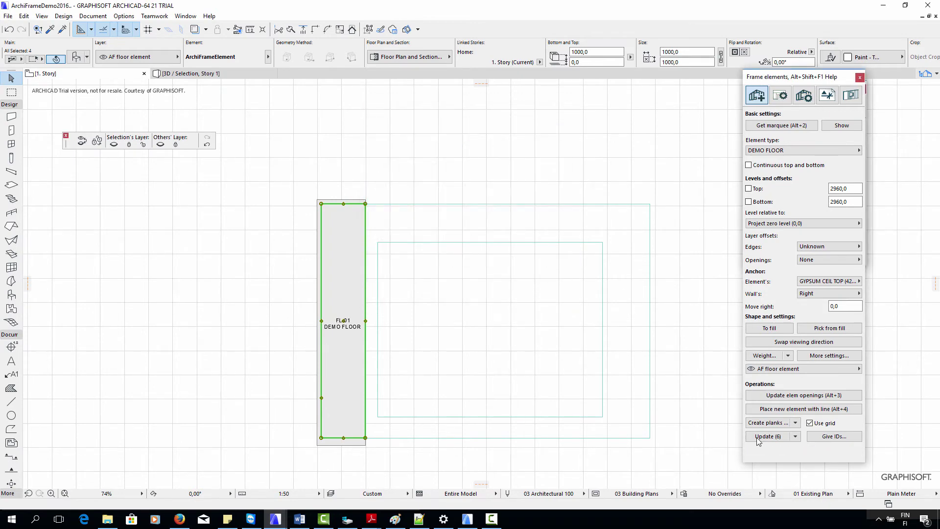
{"action": "left_click", "coordinate": [769, 423]}
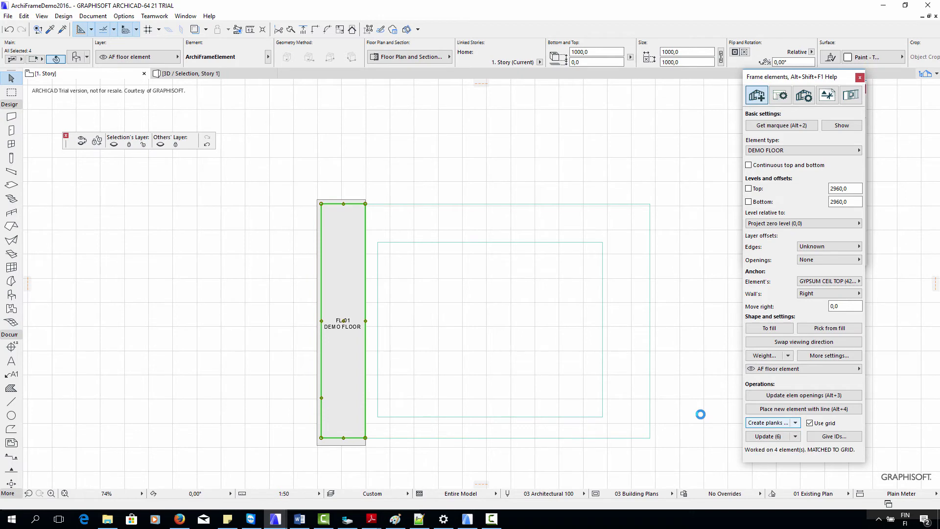
{"action": "left_click", "coordinate": [527, 216]}
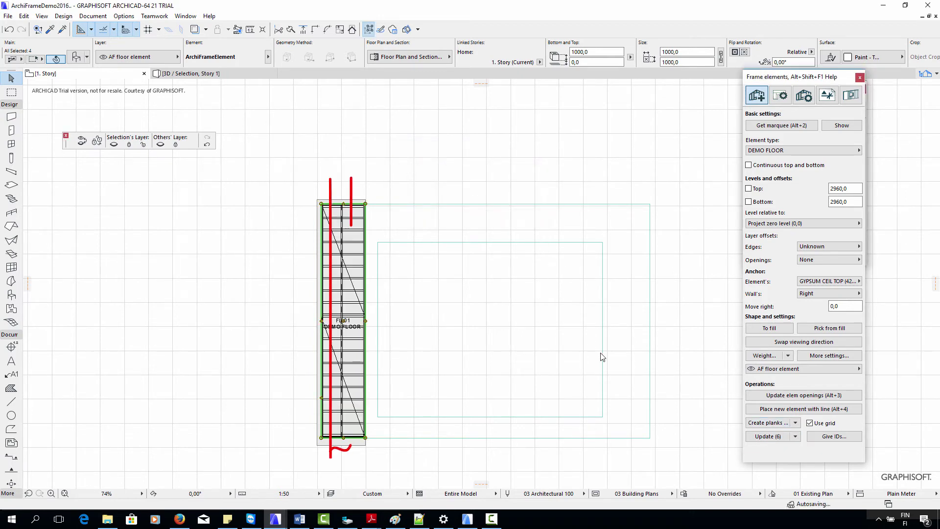
- Draw a large rectangular fill covering the holed slab
{"action": "left_click", "coordinate": [717, 369]}
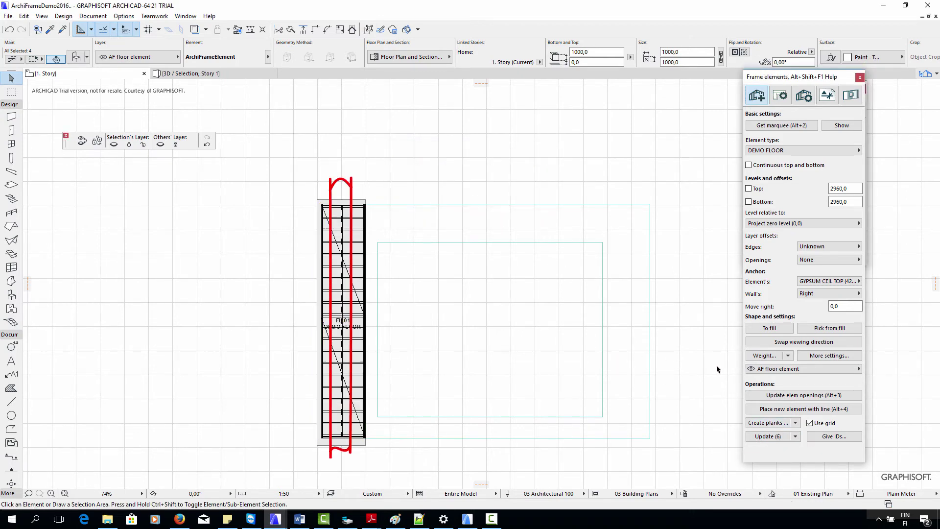
{"action": "left_click", "coordinate": [11, 388]}
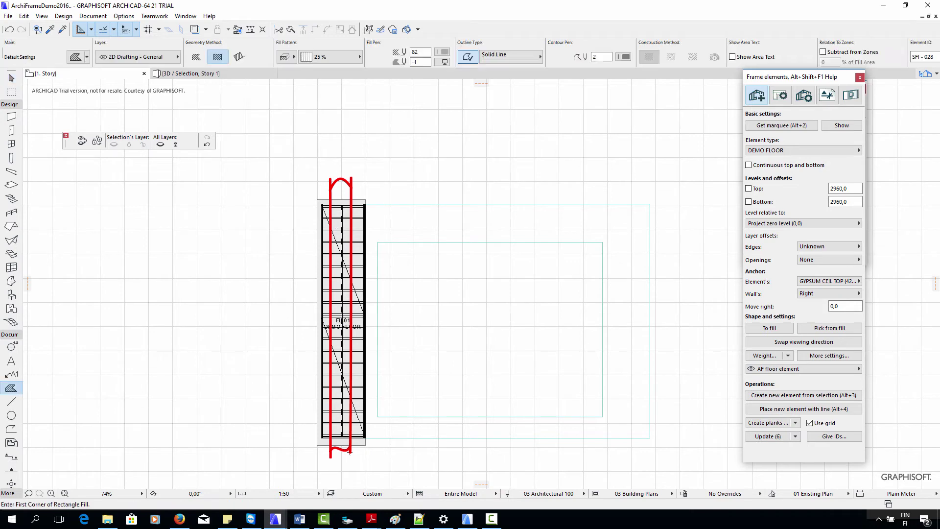
{"action": "left_click", "coordinate": [365, 445]}
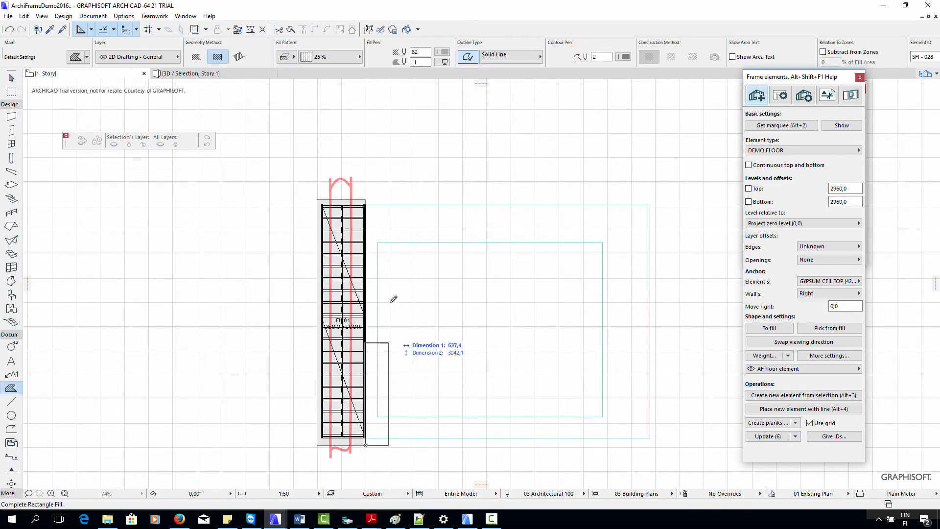
{"action": "left_click", "coordinate": [709, 190]}
- Select the ring-shaped slab and start a new floor element from it
{"action": "key", "text": "ctrl+a"}
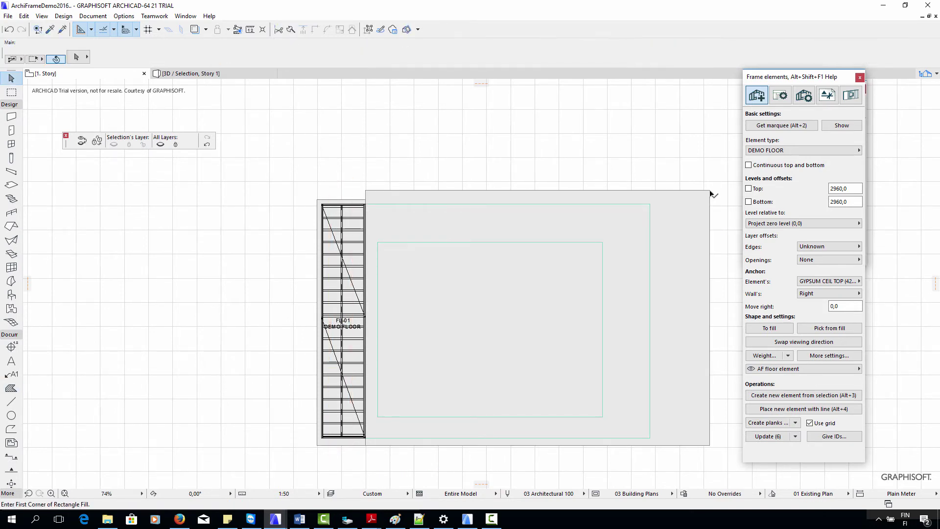
{"action": "key", "text": "alt+2"}
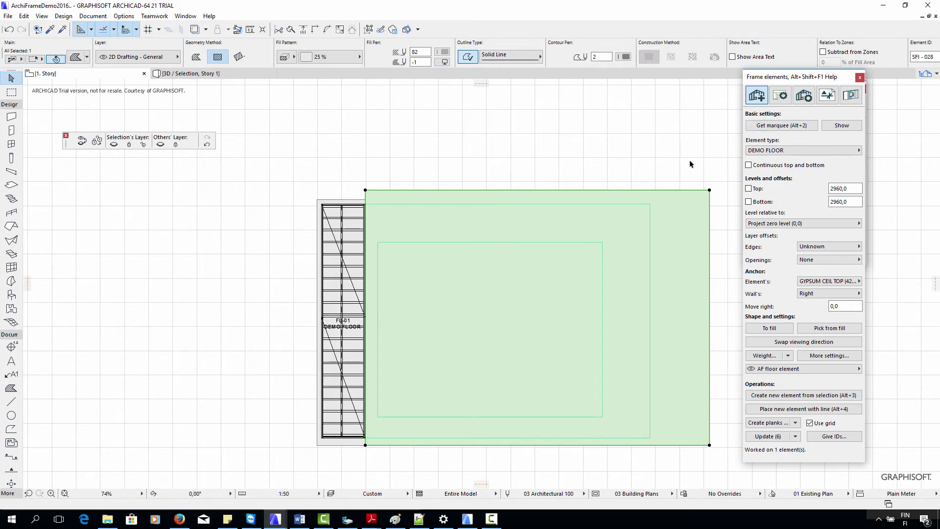
{"action": "left_click", "coordinate": [692, 166]}
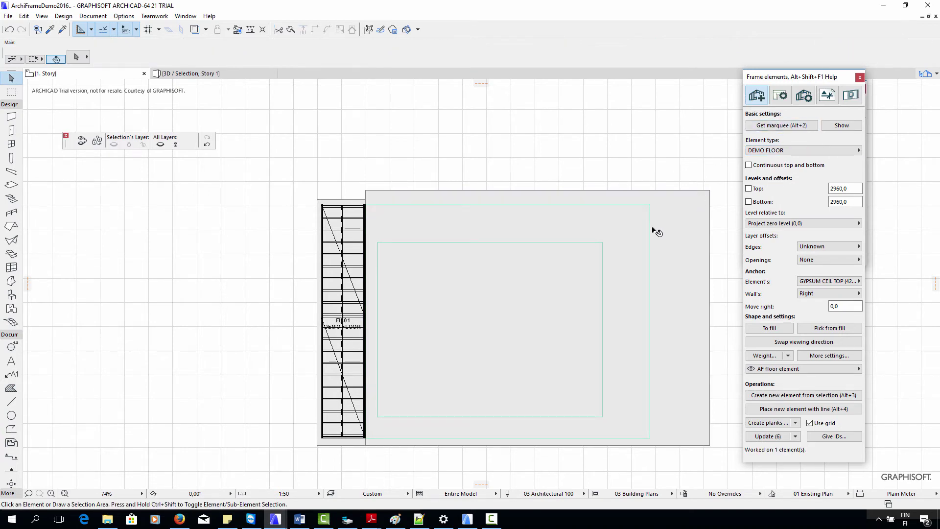
{"action": "left_click", "coordinate": [605, 244]}
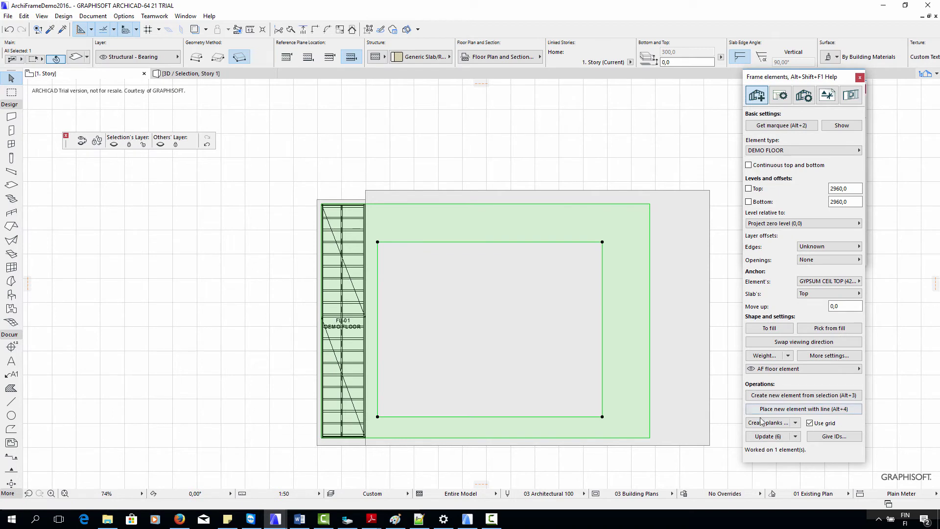
{"action": "left_click", "coordinate": [781, 396]}
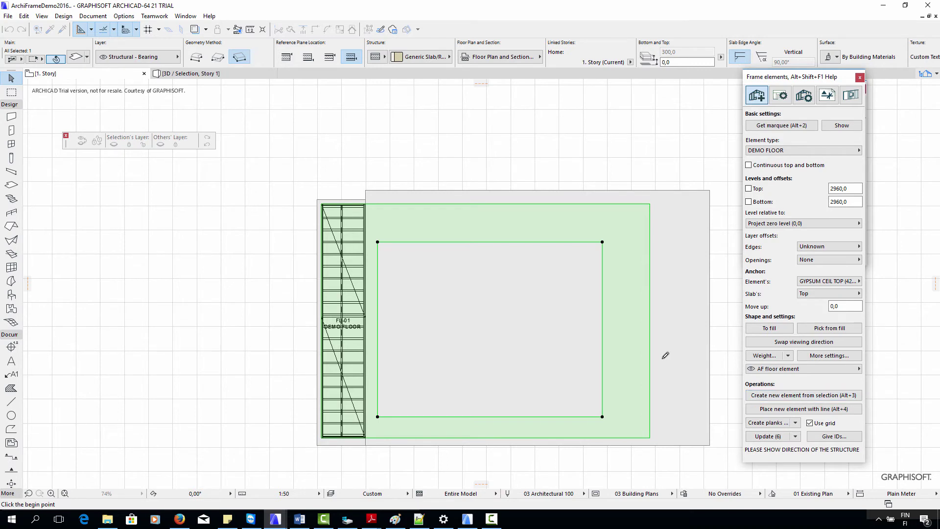
- Set a horizontal structure direction, number the floor FL-02 and generate its planks
{"action": "left_click", "coordinate": [603, 367]}
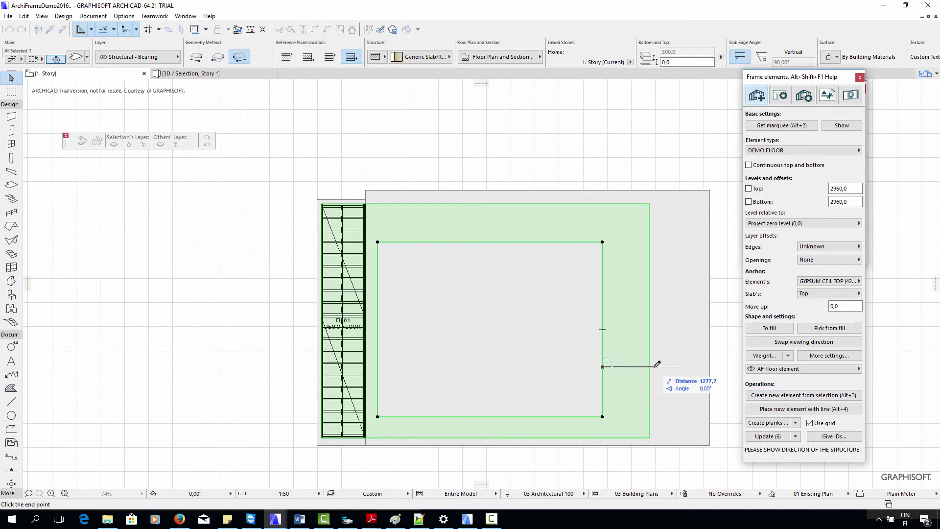
{"action": "left_click", "coordinate": [656, 367]}
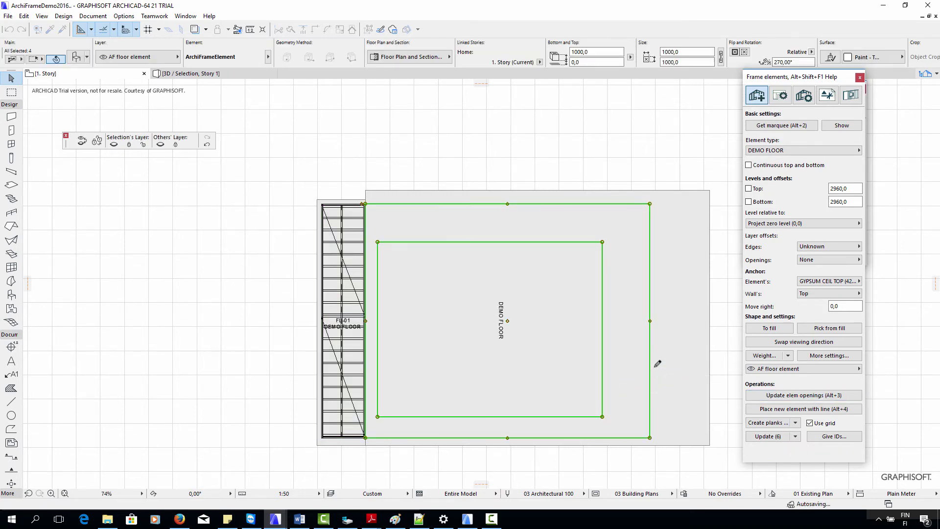
{"action": "left_click", "coordinate": [818, 437]}
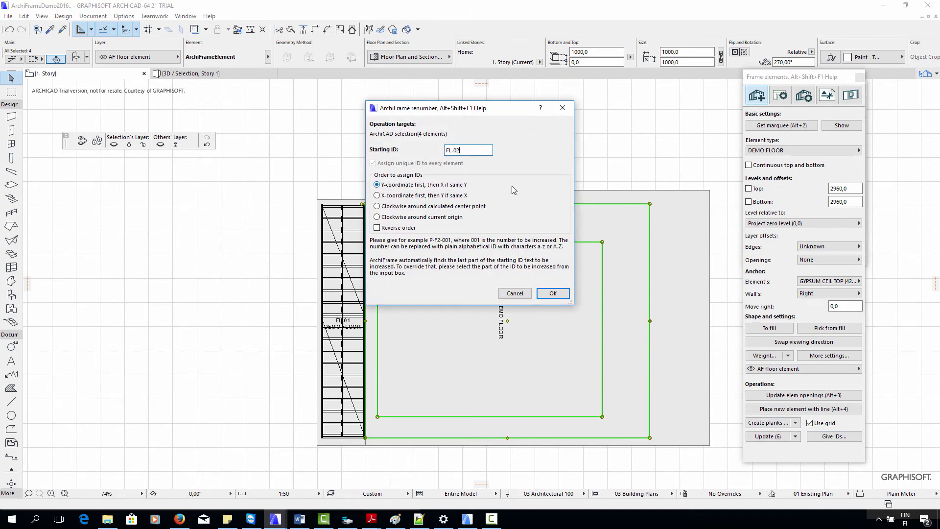
{"action": "key", "text": "Return"}
{"action": "left_click", "coordinate": [767, 423]}
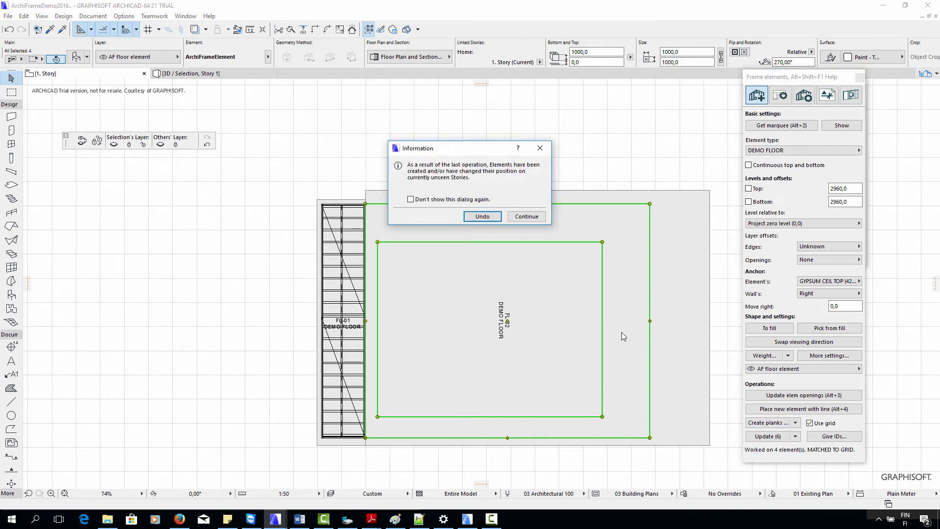
{"action": "left_click", "coordinate": [539, 222]}
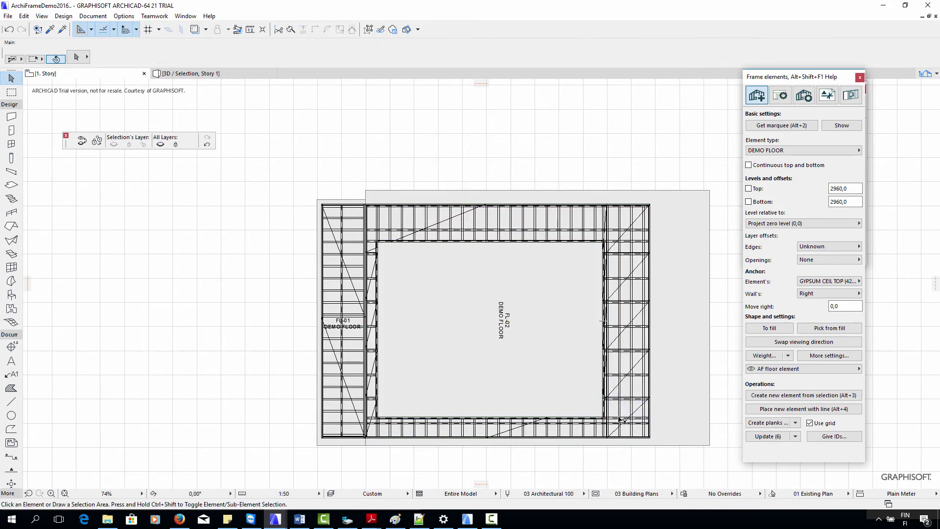
- Delete the two helper fills from the plan
{"action": "scroll", "coordinate": [621, 400], "scroll_direction": "up", "scroll_amount": 2}
{"action": "left_click", "coordinate": [720, 356]}
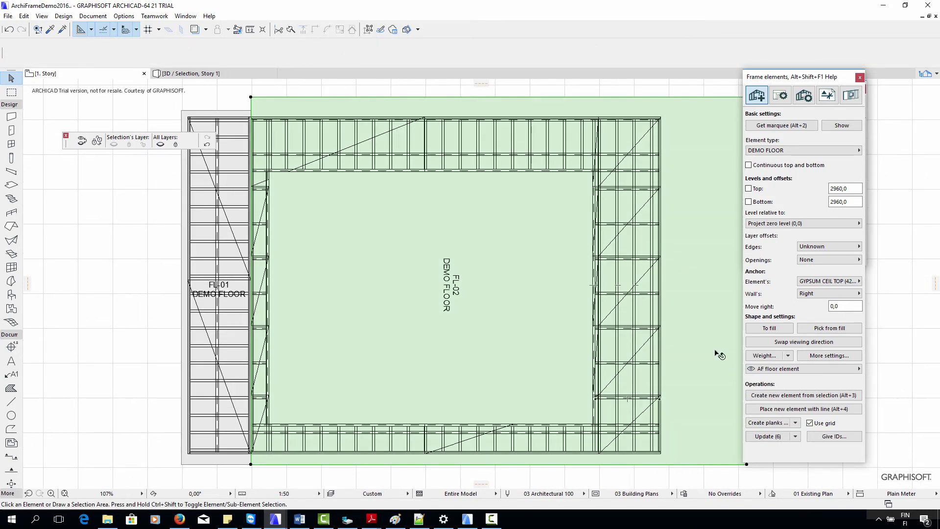
{"action": "left_click", "coordinate": [205, 114], "text": "shift"}
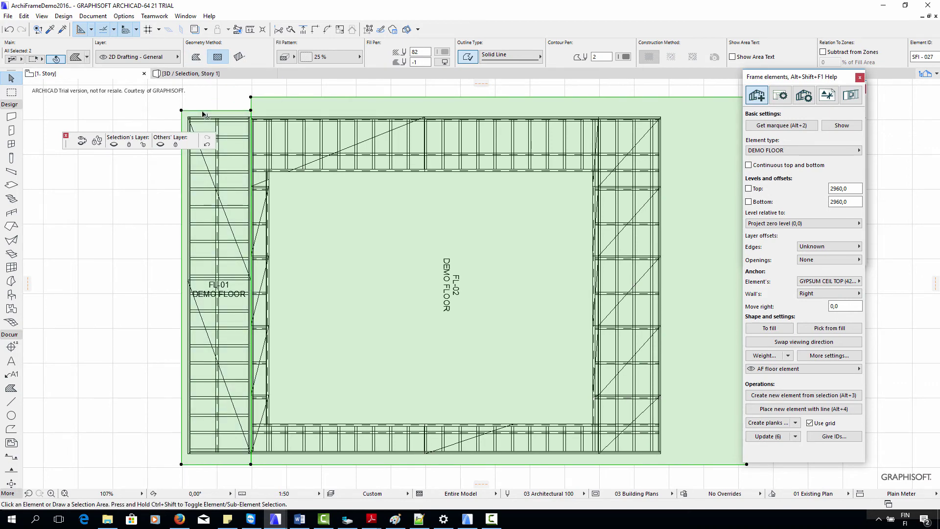
{"action": "key", "text": "Escape"}
{"action": "left_click", "coordinate": [274, 159]}
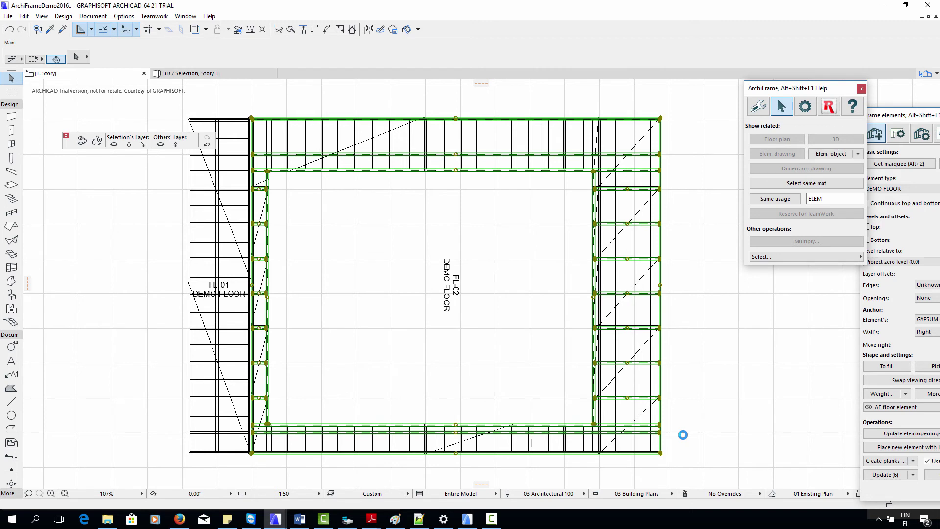
{"action": "left_click", "coordinate": [683, 435]}
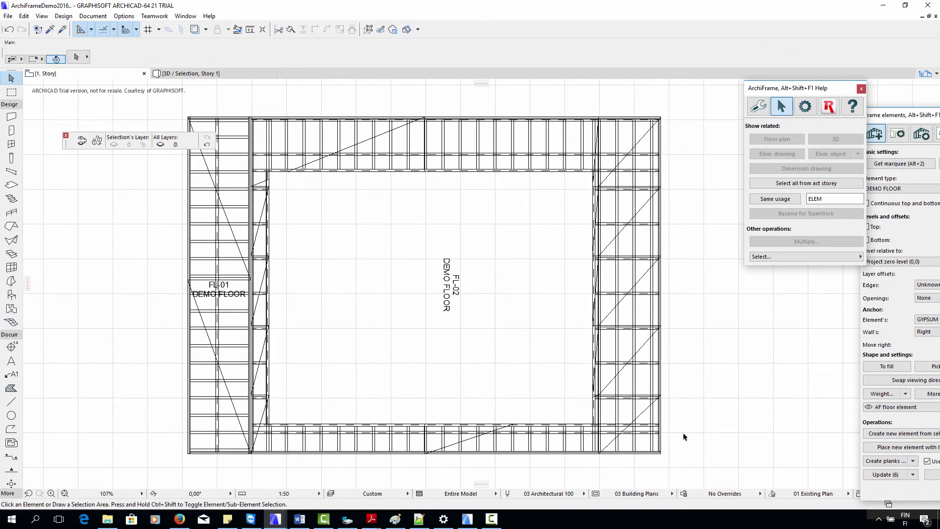
- Mirror a copy of the FL-01 and FL-02 floors across a vertical axis to their right
{"action": "scroll", "coordinate": [708, 438], "scroll_direction": "up", "scroll_amount": 2}
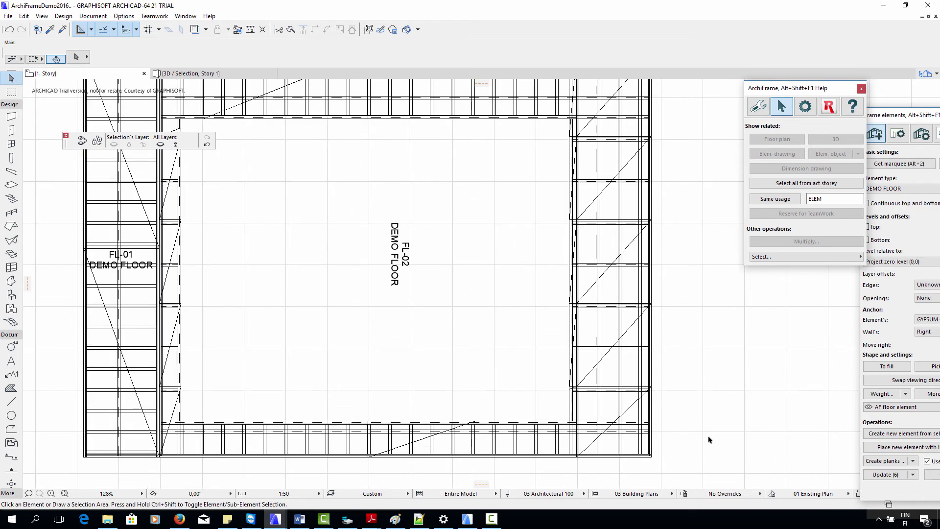
{"action": "scroll", "coordinate": [710, 439], "scroll_direction": "down", "scroll_amount": 4}
{"action": "mouse_move", "coordinate": [727, 451]}
{"action": "middle_mouse_down"}
{"action": "mouse_move", "coordinate": [669, 378]}
{"action": "mouse_move", "coordinate": [611, 369]}
{"action": "middle_mouse_up"}
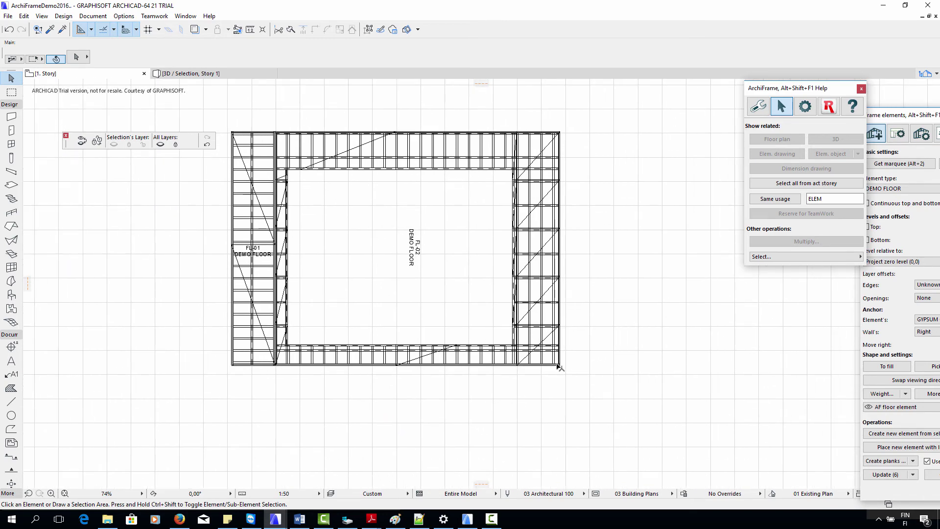
{"action": "left_click", "coordinate": [615, 393]}
{"action": "left_click", "coordinate": [220, 115]}
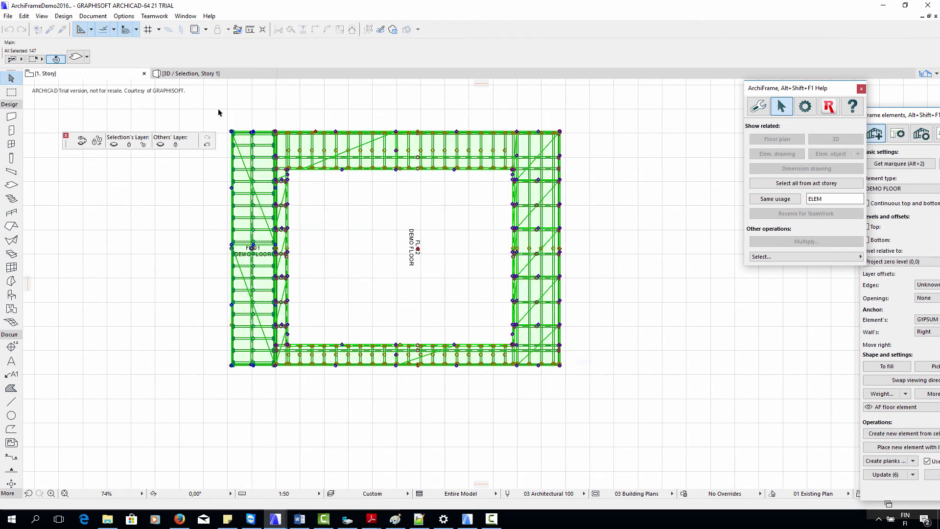
{"action": "key", "text": "ctrl+alt+m"}
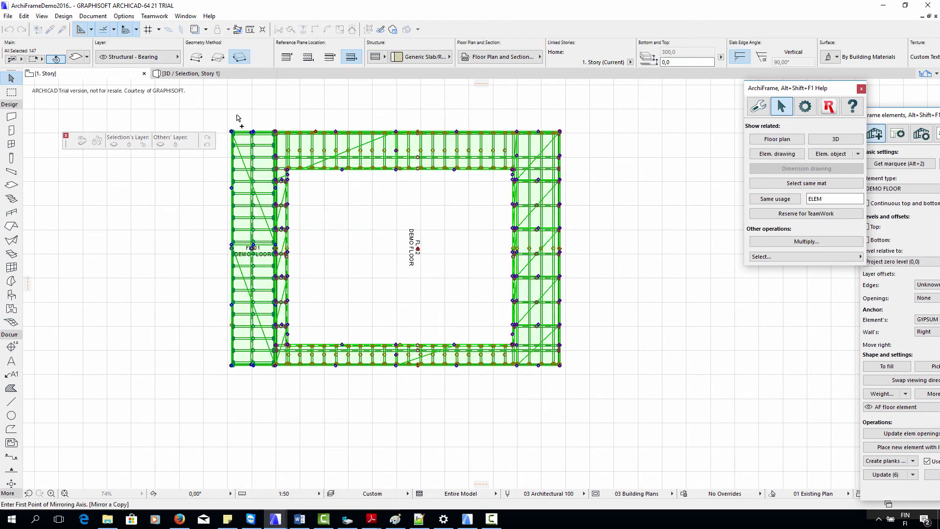
{"action": "left_click", "coordinate": [576, 136]}
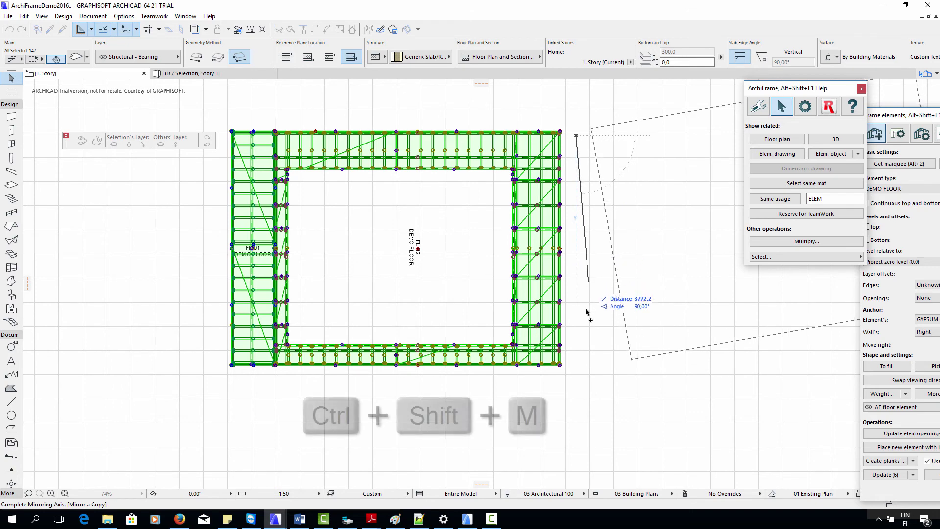
{"action": "left_click", "coordinate": [583, 360]}
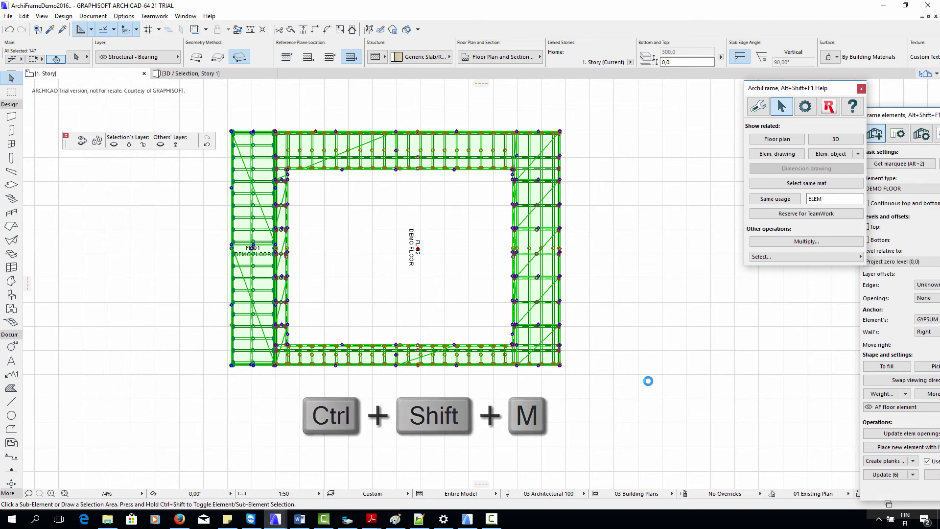
{"action": "middle_click_drag", "start_coordinate": [627, 385], "coordinate": [436, 385]}
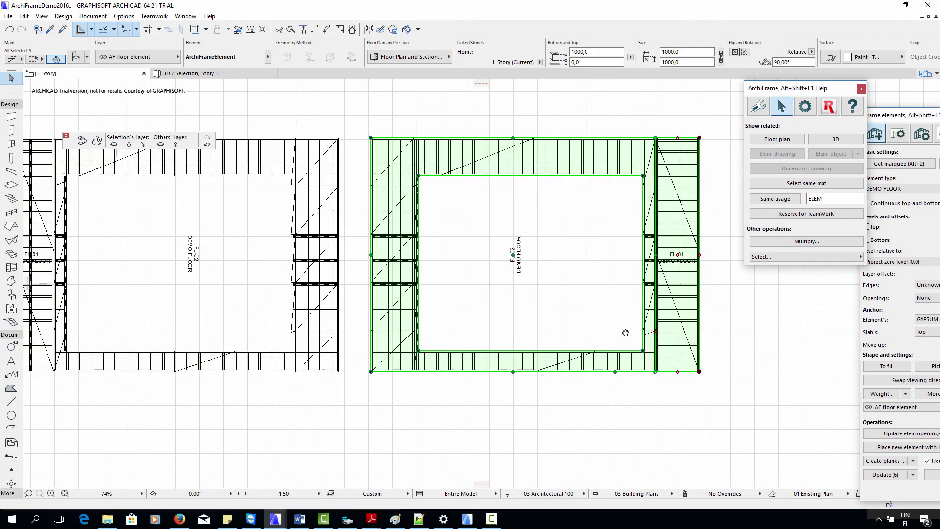
- Renumber the mirrored ring-shaped floor to FL-03
{"action": "left_click", "coordinate": [448, 275]}
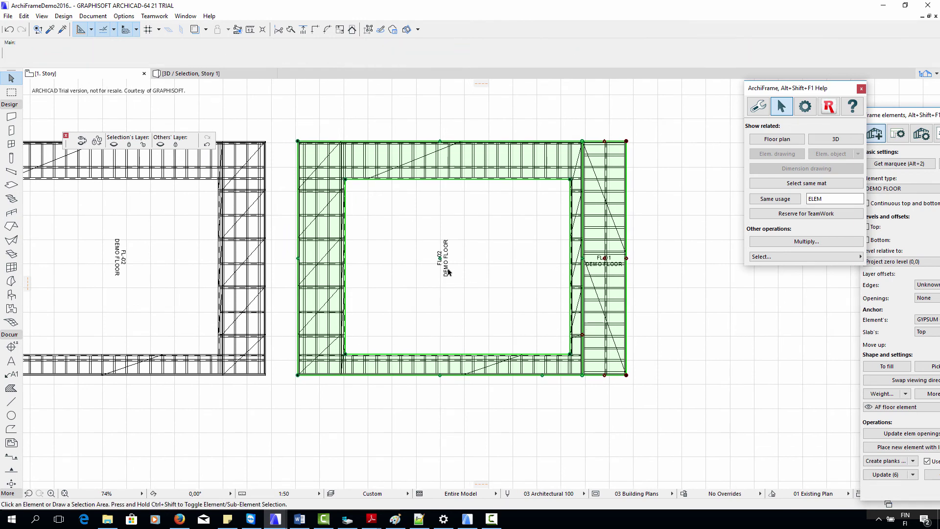
{"action": "left_click", "coordinate": [425, 301]}
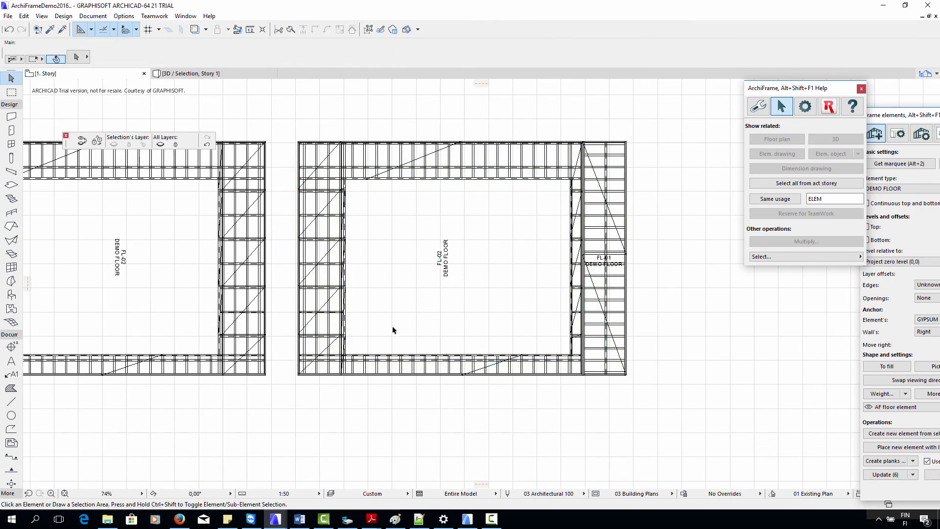
{"action": "left_click", "coordinate": [344, 366]}
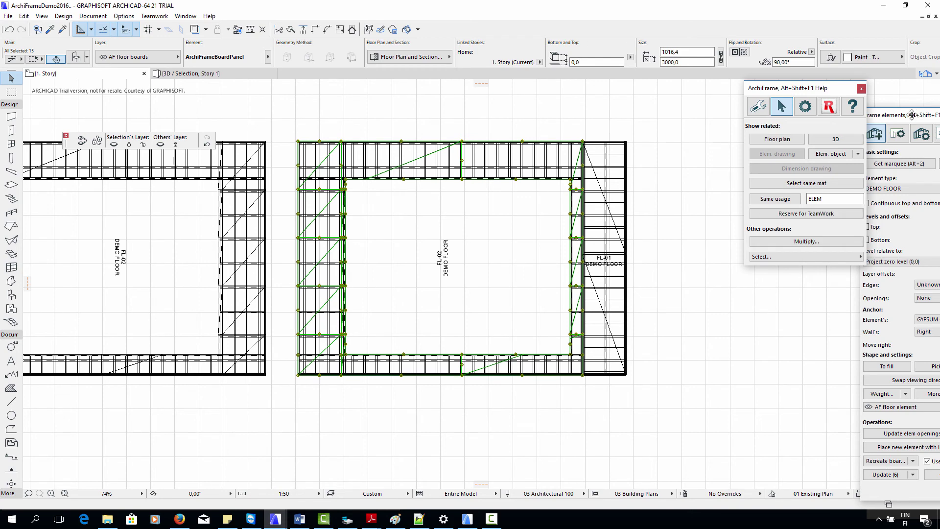
{"action": "left_click", "coordinate": [922, 133]}
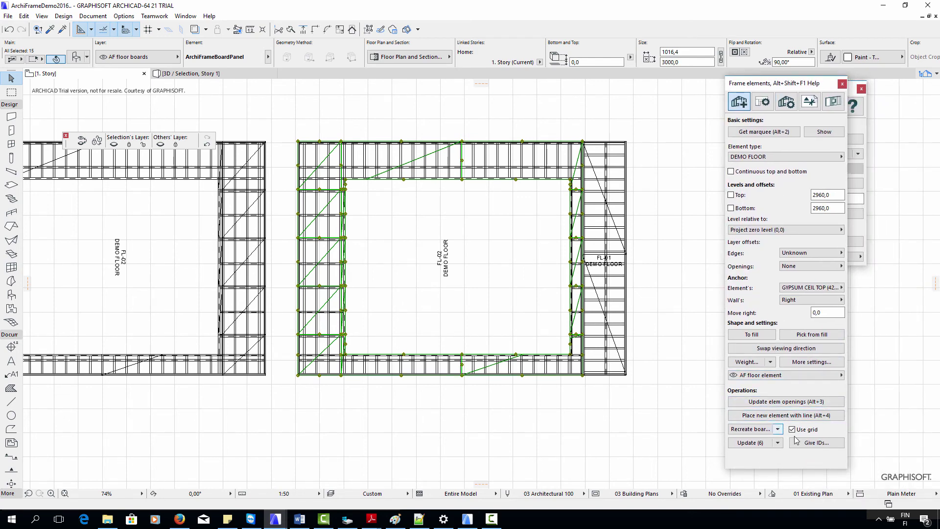
{"action": "left_click", "coordinate": [816, 442]}
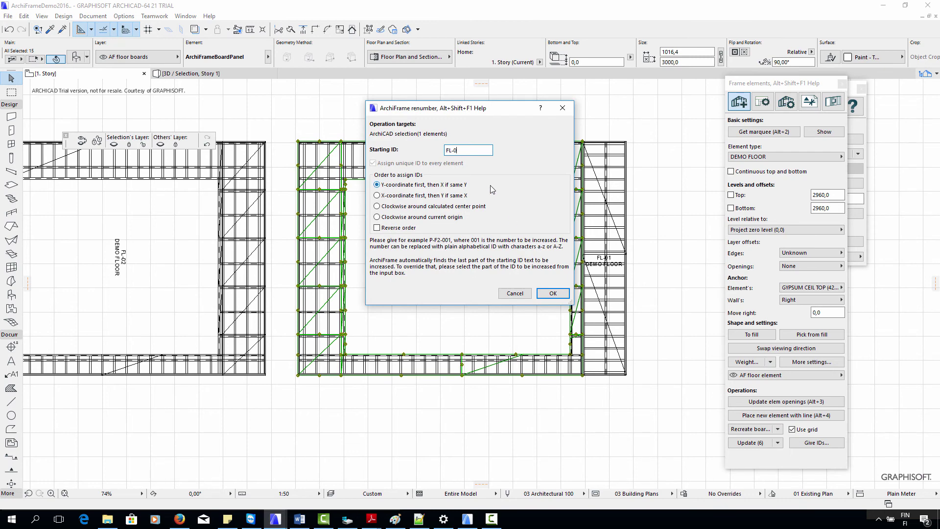
{"action": "type", "text": "3"}
{"action": "key", "text": "Return"}
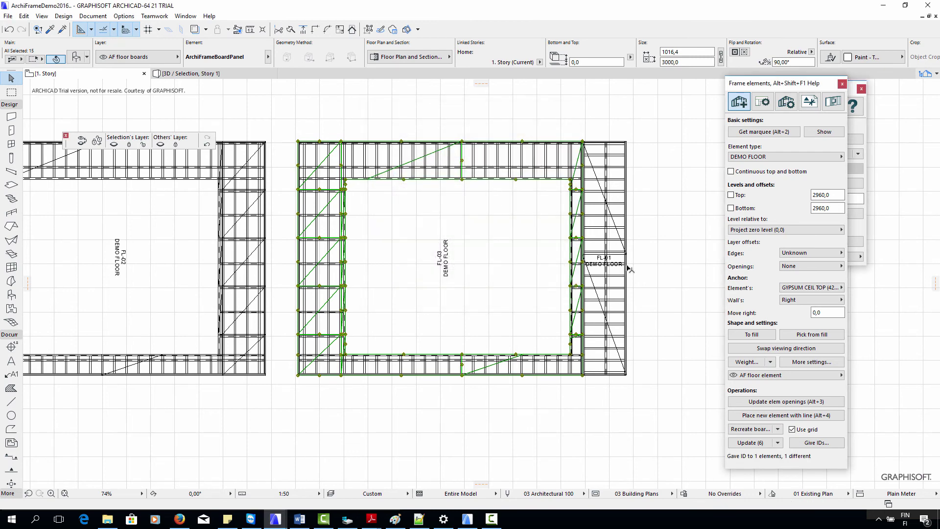
- Renumber the right-hand narrow floor to FL-04
{"action": "left_click", "coordinate": [628, 268]}
{"action": "left_click", "coordinate": [817, 443]}
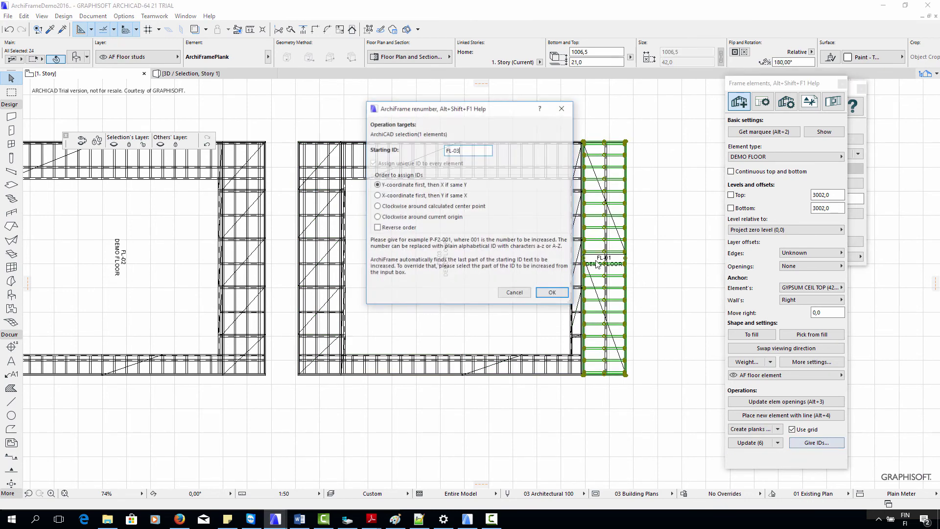
{"action": "key", "text": "Return"}
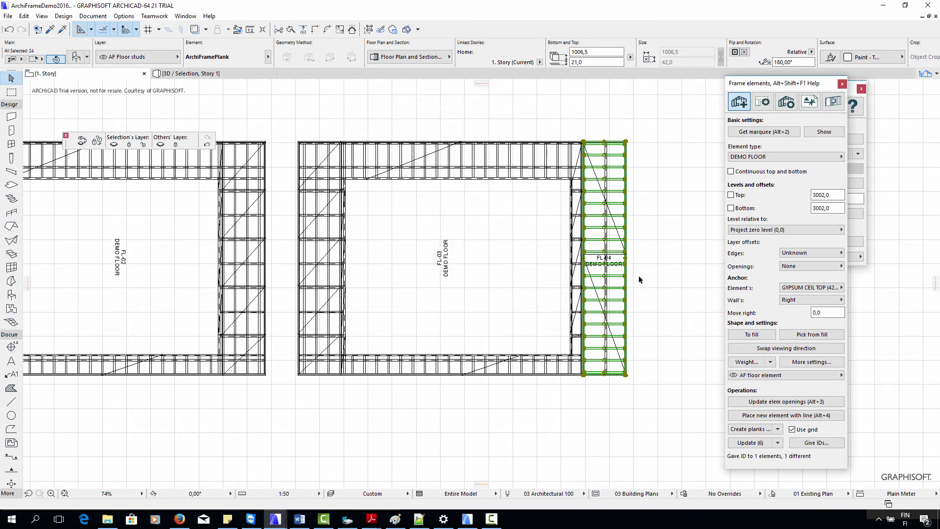
- Regenerate all frame elements with Update (6)
{"action": "left_click", "coordinate": [646, 291]}
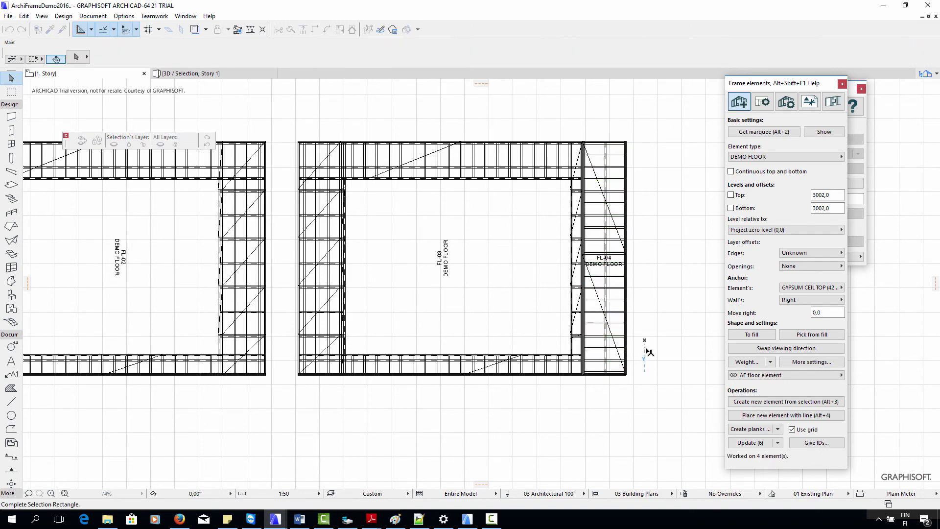
{"action": "left_click", "coordinate": [749, 443]}
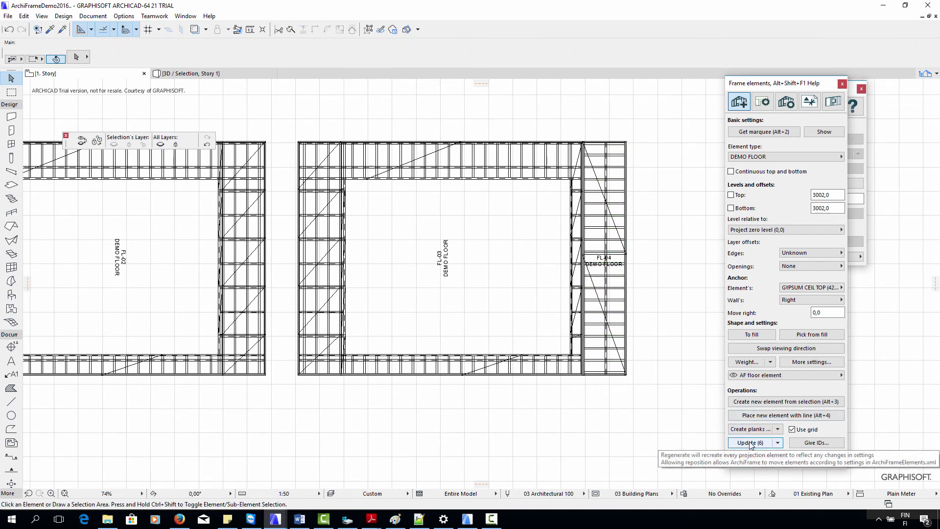
{"action": "left_click", "coordinate": [750, 443]}
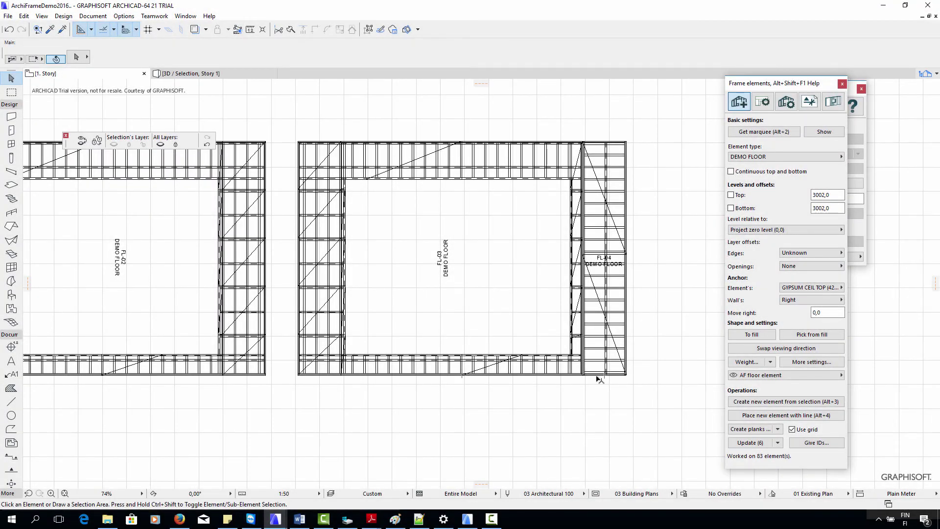
- Open FL-04's elevation drawing and show the FL-04 and FL-03 sheets side by side
{"action": "left_click", "coordinate": [599, 377]}
{"action": "left_click", "coordinate": [862, 132]}
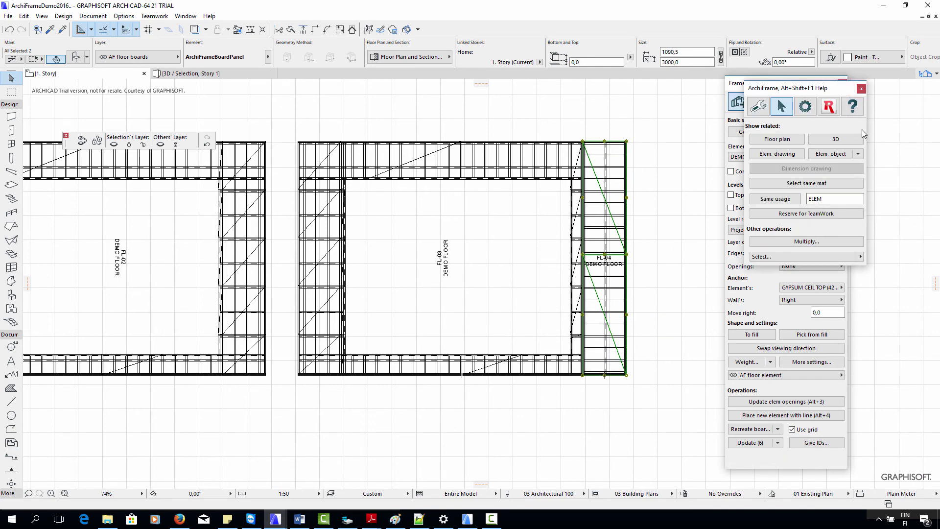
{"action": "left_click", "coordinate": [779, 154]}
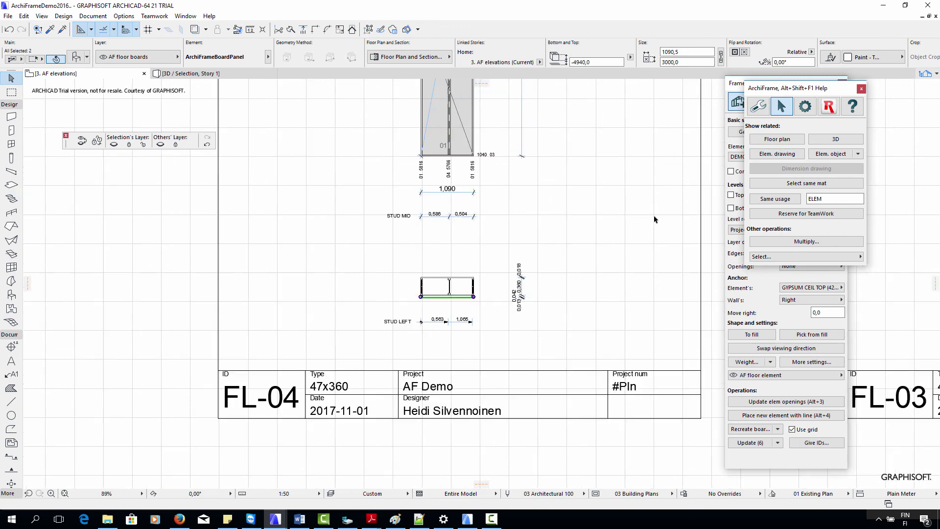
{"action": "scroll", "coordinate": [655, 219], "scroll_direction": "down", "scroll_amount": 5}
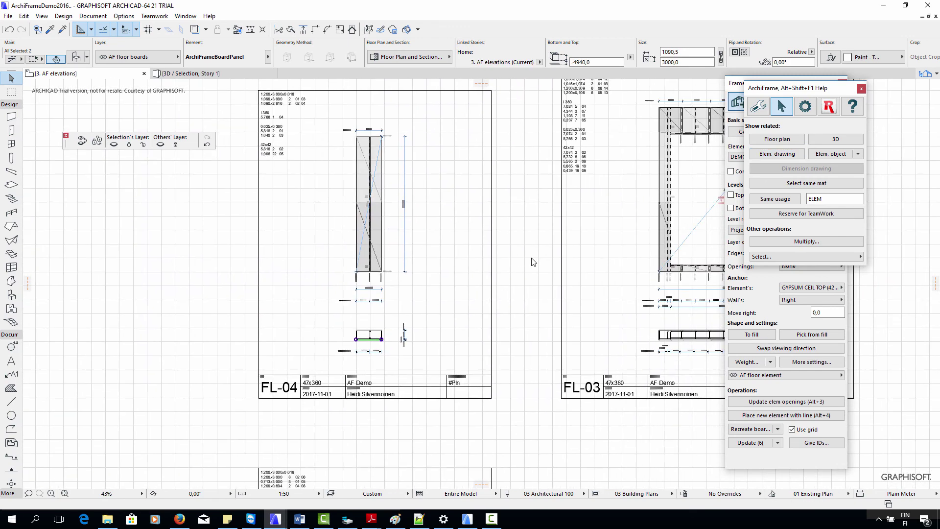
{"action": "left_click", "coordinate": [547, 266]}
{"action": "middle_click_drag", "start_coordinate": [644, 270], "coordinate": [514, 303]}
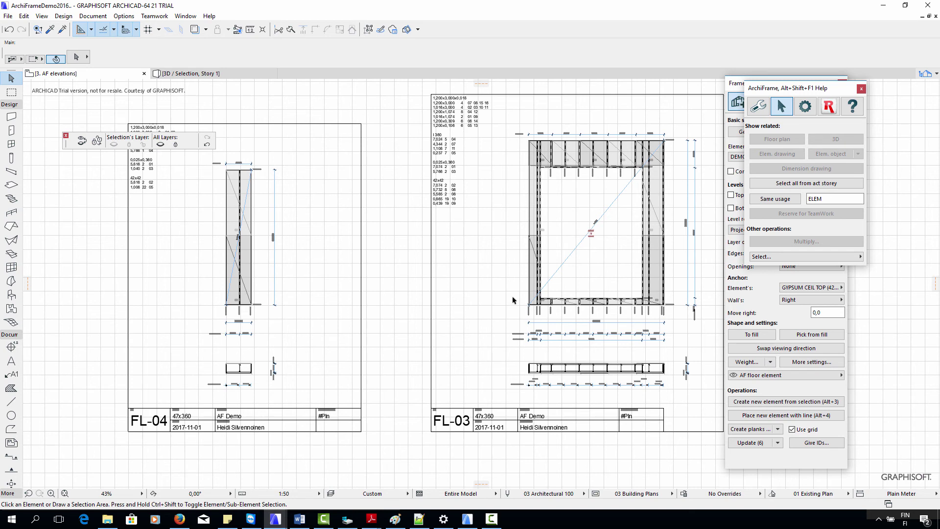
- Return to the 1. Story floor plan, frame the whole demo house, and open Find & Select
{"action": "left_click", "coordinate": [937, 75]}
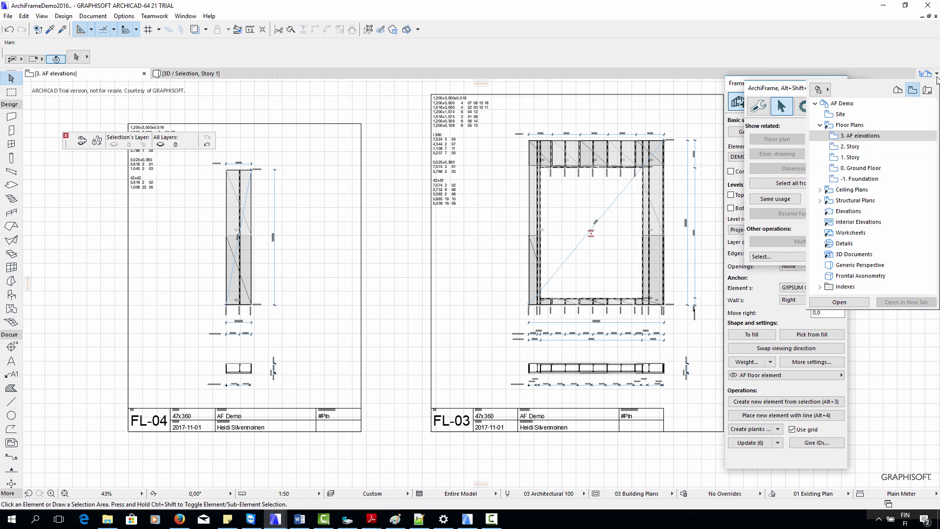
{"action": "double_click", "coordinate": [852, 159]}
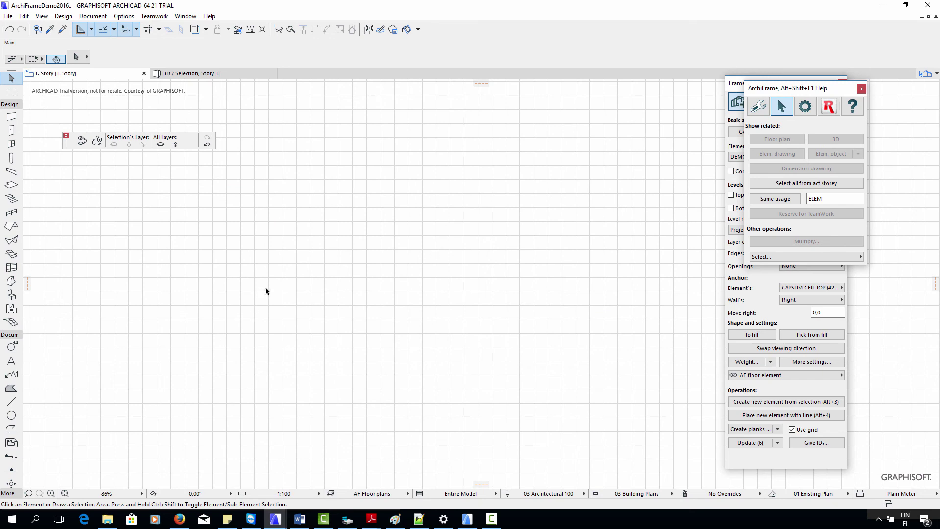
{"action": "scroll", "coordinate": [319, 333], "scroll_direction": "down", "scroll_amount": 1}
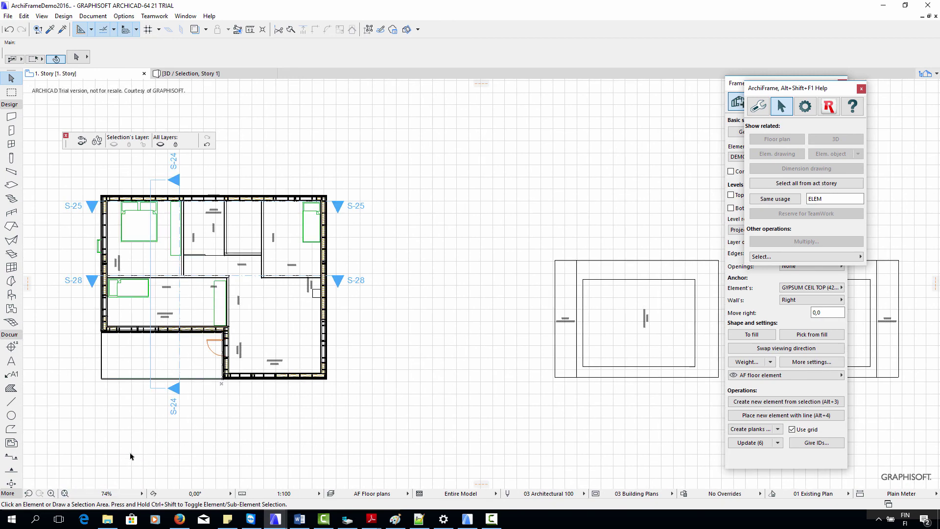
{"action": "middle_click_drag", "start_coordinate": [69, 414], "coordinate": [141, 424]}
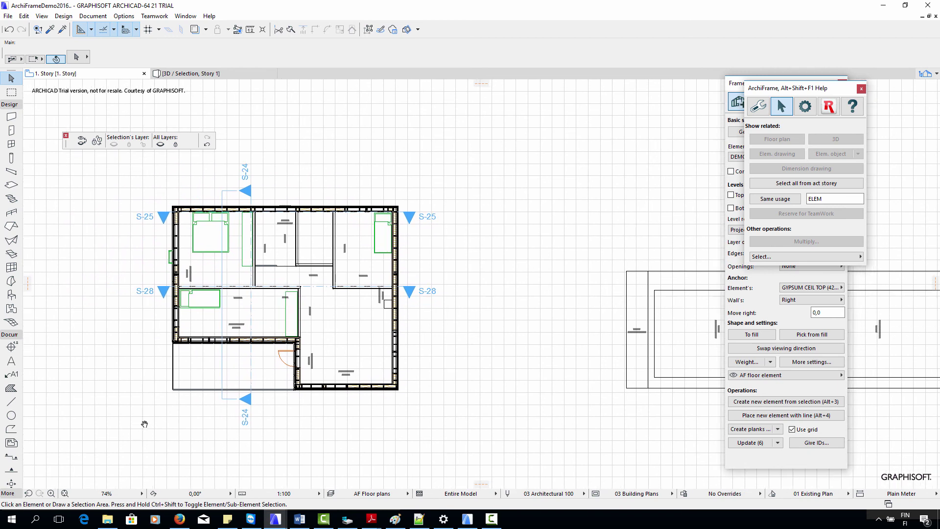
{"action": "key", "text": "ctrl+f"}
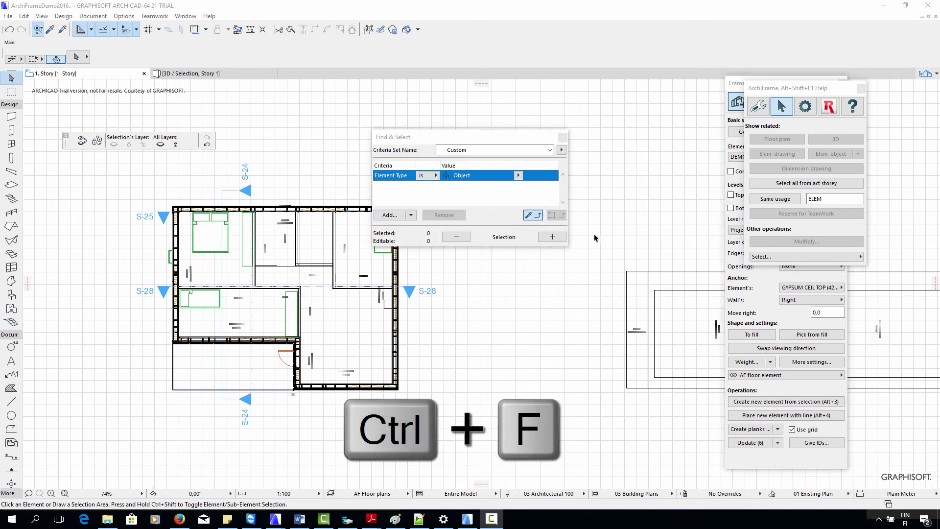
- Add a Name criterion from Parameters & Properties to the Find & Select search
{"action": "left_click", "coordinate": [410, 215]}
{"action": "left_click", "coordinate": [394, 226]}
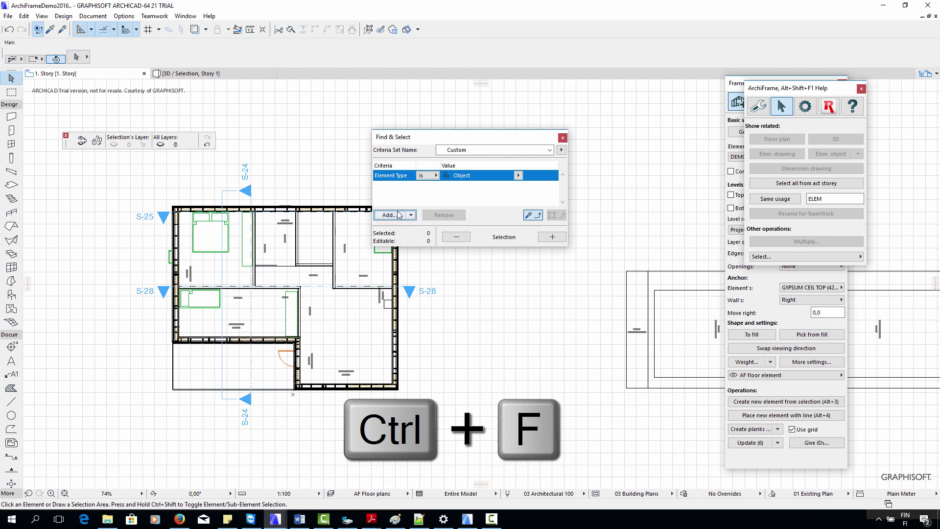
{"action": "left_click", "coordinate": [271, 255]}
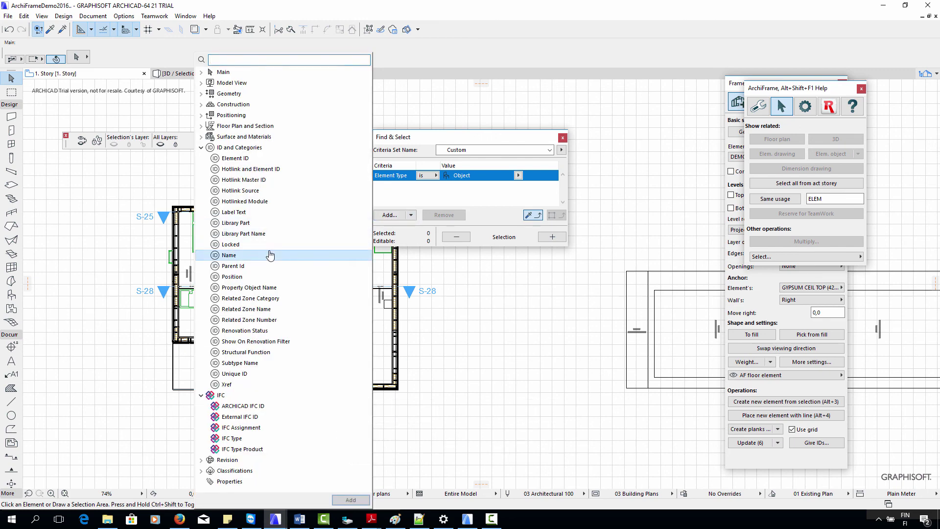
{"action": "double_click", "coordinate": [273, 255]}
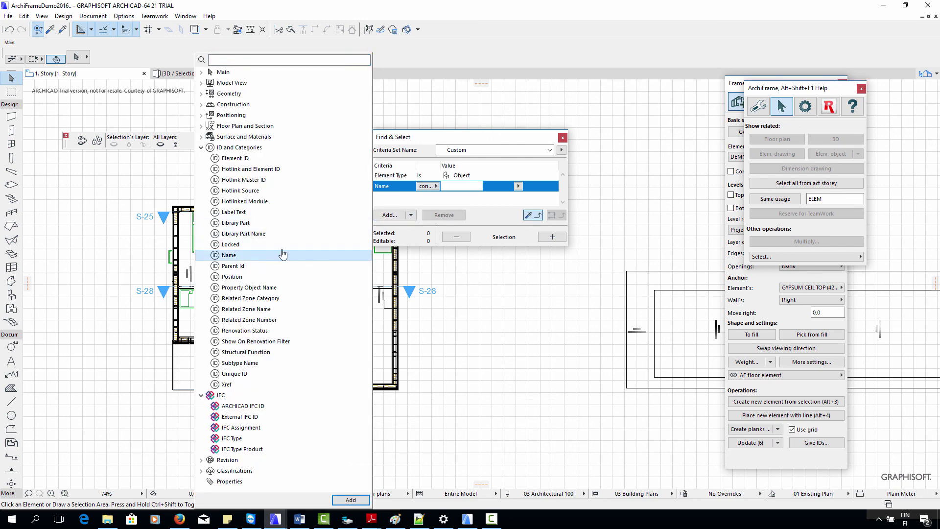
- Set the criterion to Name is ArchiFrameElement and select the 66 matching frame elements
{"action": "left_click", "coordinate": [472, 186]}
{"action": "left_click", "coordinate": [428, 186]}
{"action": "left_click", "coordinate": [431, 185]}
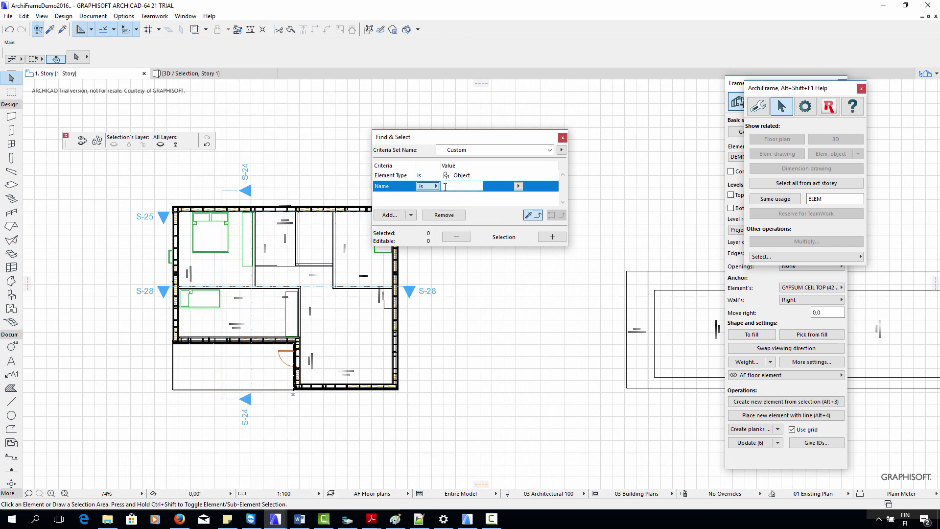
{"action": "left_click", "coordinate": [518, 187]}
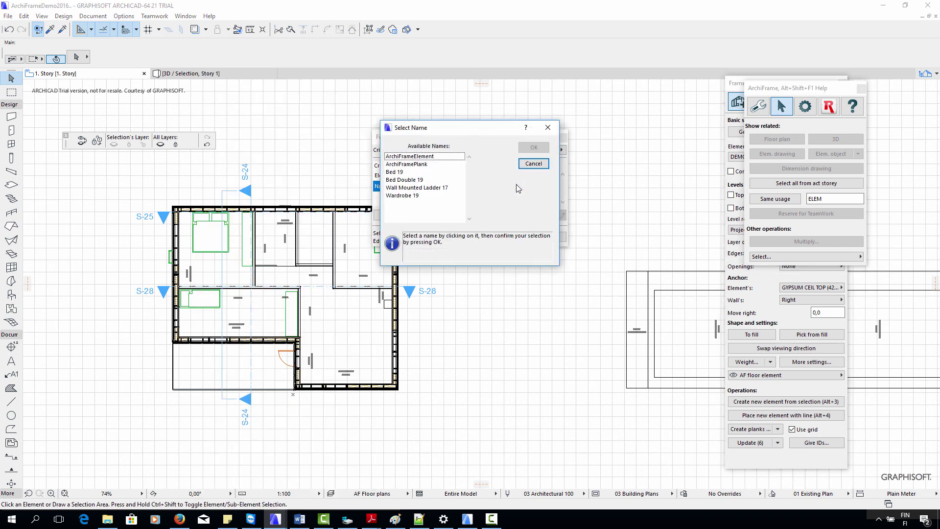
{"action": "left_click", "coordinate": [429, 156]}
{"action": "left_click", "coordinate": [534, 147]}
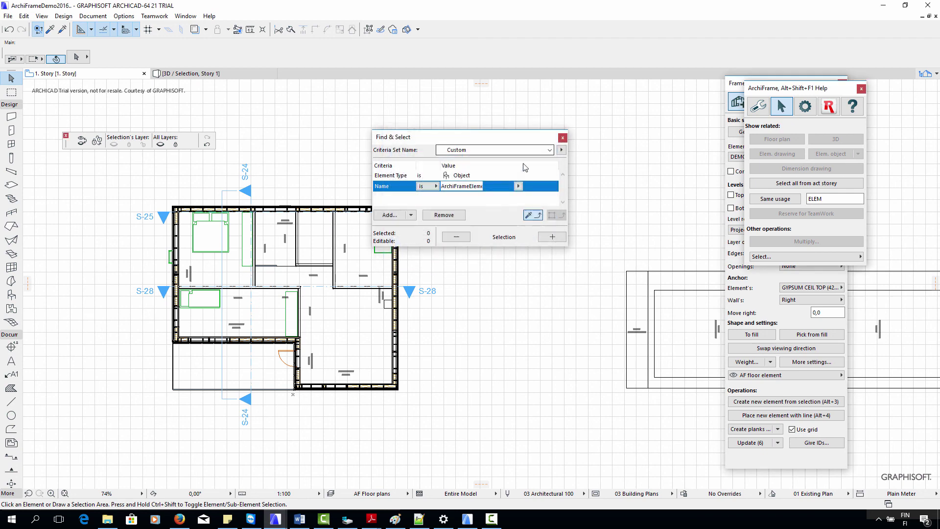
{"action": "left_click", "coordinate": [552, 237]}
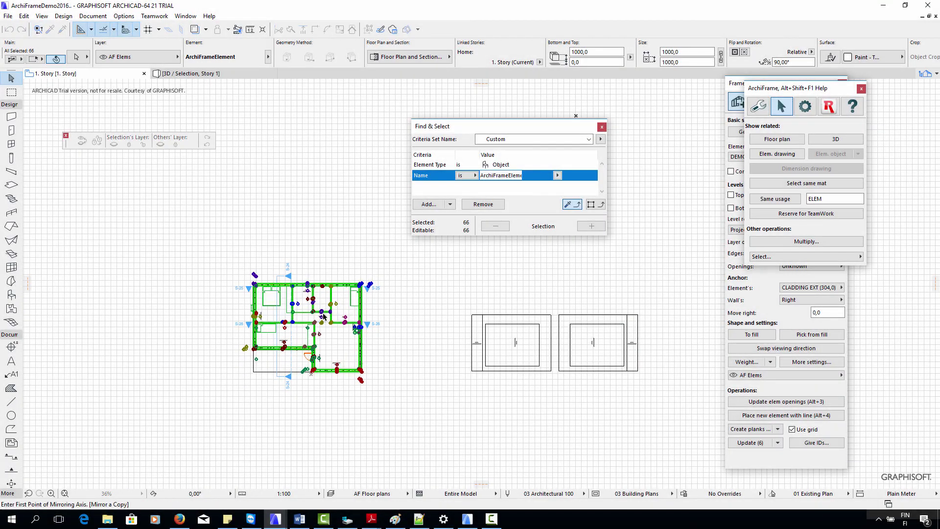
- Mirror-copy the 66 selected frame elements to the left of the house, then deselect them
{"action": "left_click", "coordinate": [228, 274]}
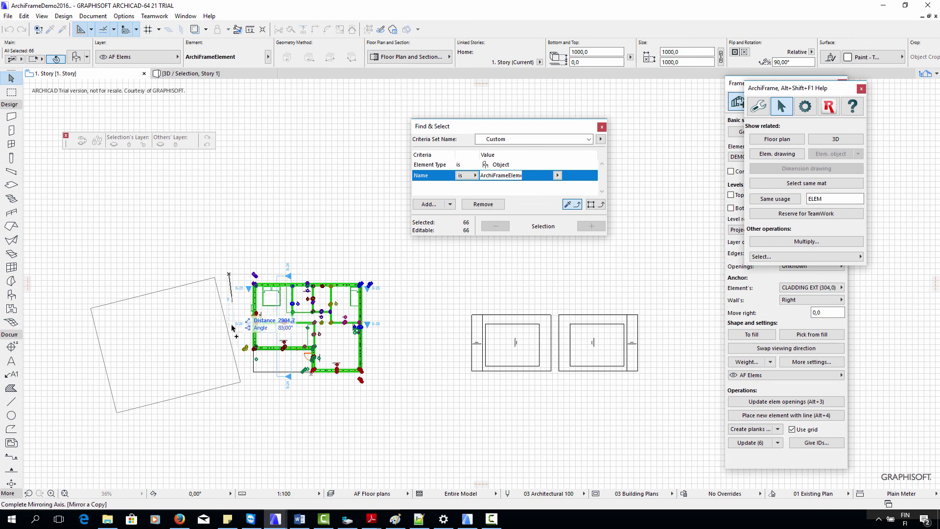
{"action": "key", "text": "Escape"}
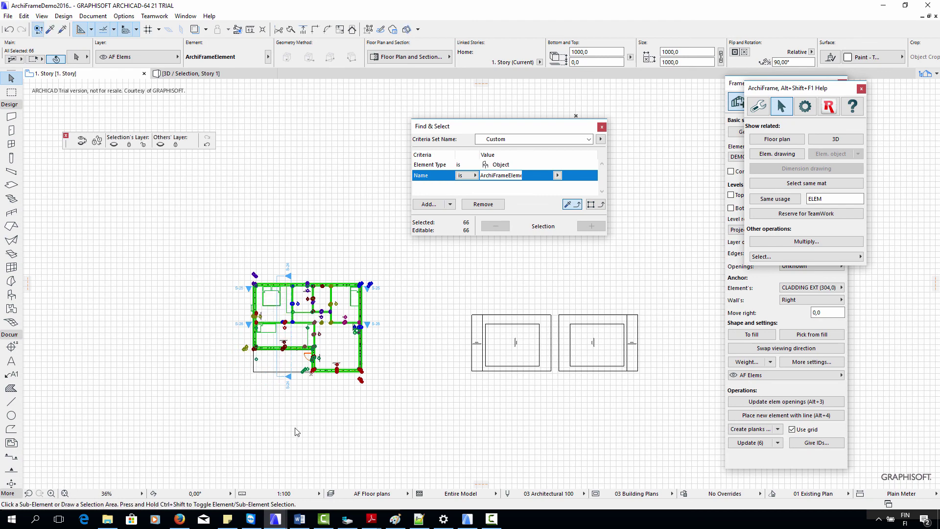
{"action": "left_click", "coordinate": [296, 431]}
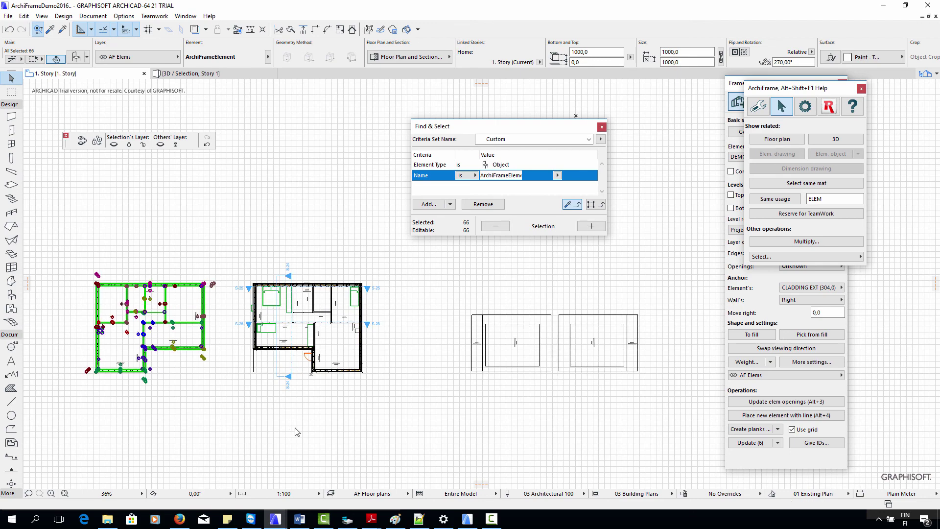
{"action": "left_click", "coordinate": [295, 431]}
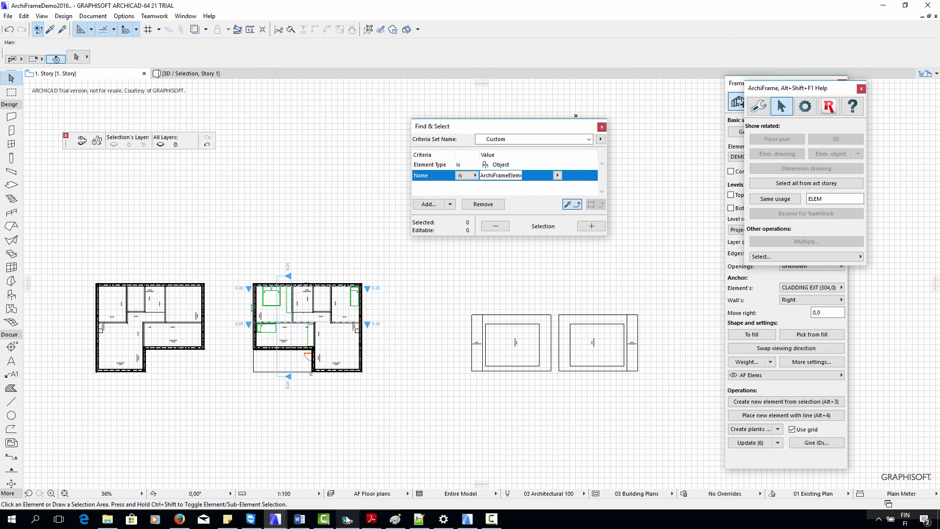